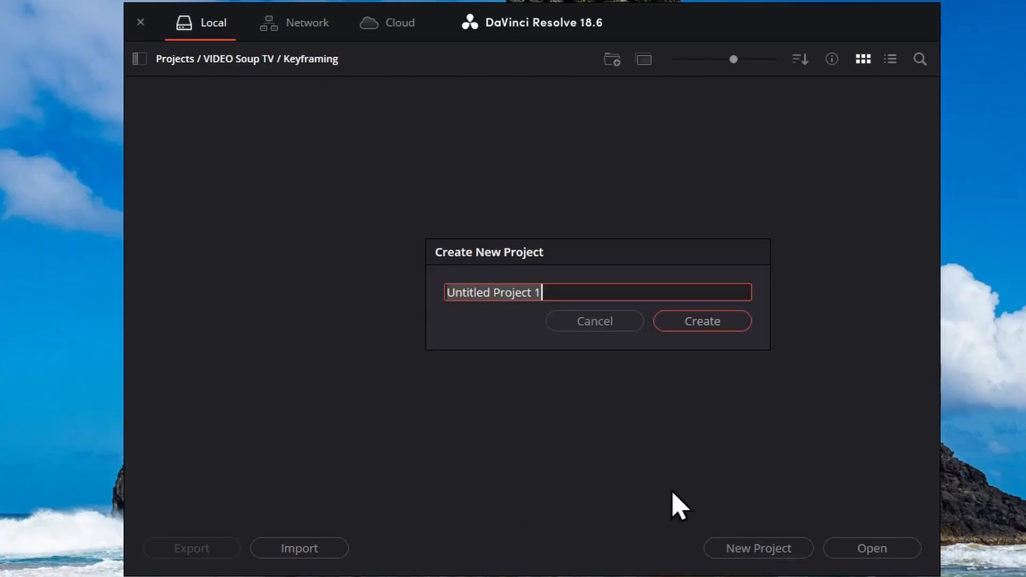
# - Create a project named Keyframes and set its timeline frame rate to 30 frames per second in the project settings
pyautogui.write('Keyframes')
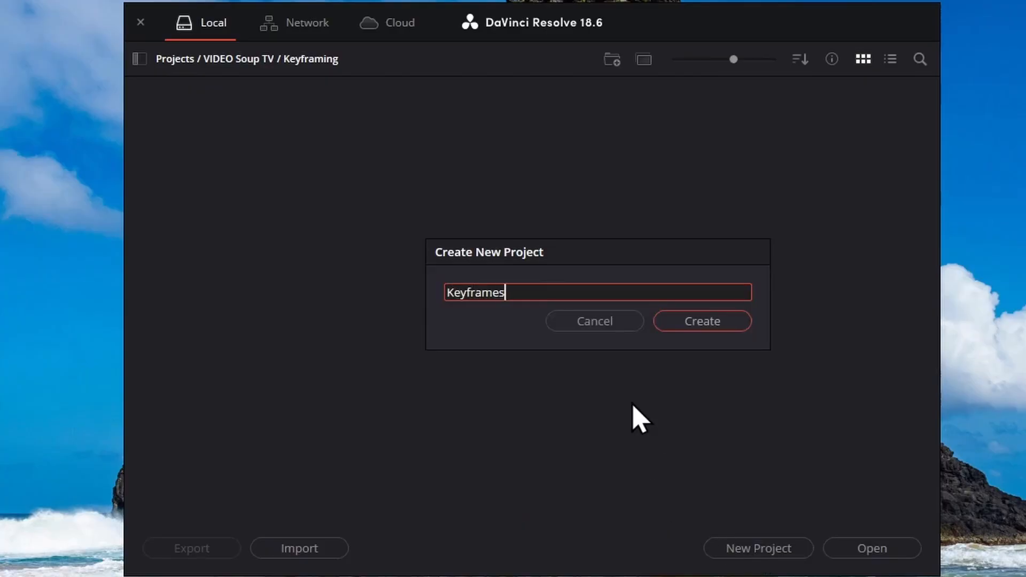
pyautogui.click(714, 337)
pyautogui.click(70, 5)
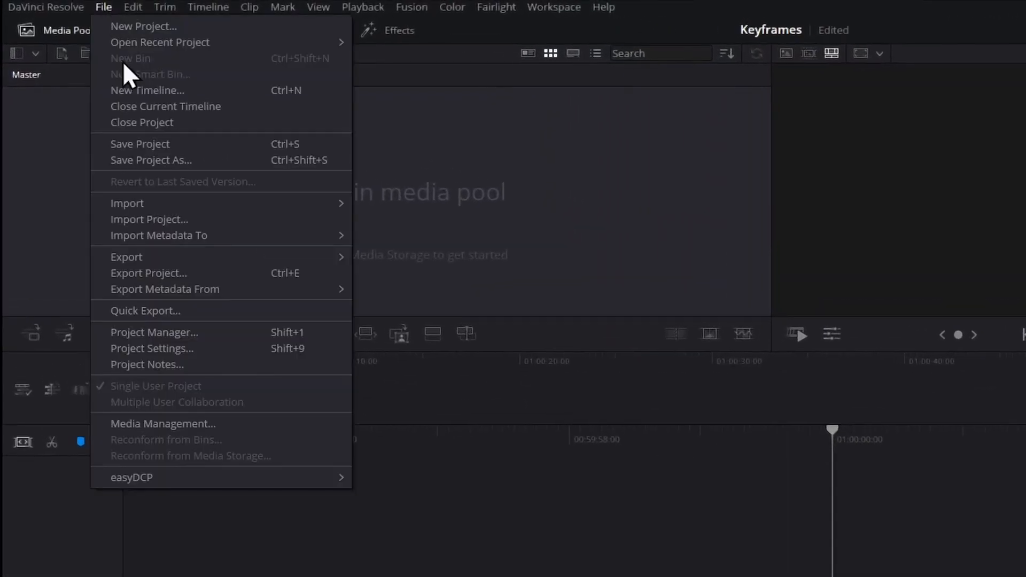
pyautogui.click(137, 348)
pyautogui.click(770, 324)
pyautogui.click(737, 448)
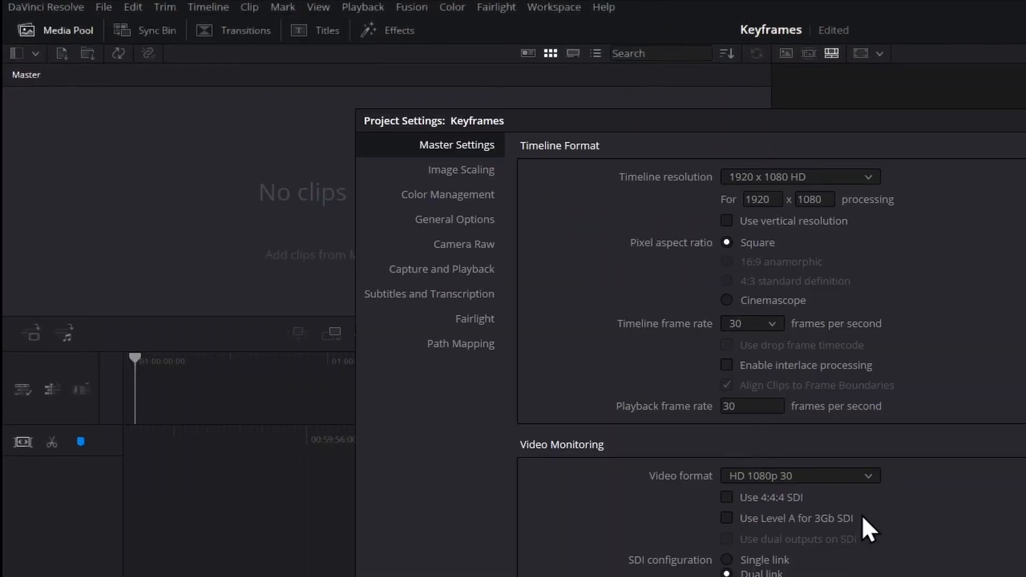
pyautogui.click(761, 488)
# - Switch to the Edit page and import the image VIDEO Soup TV Logo.png into the media pool
pyautogui.click(450, 569)
pyautogui.rightClick(281, 199)
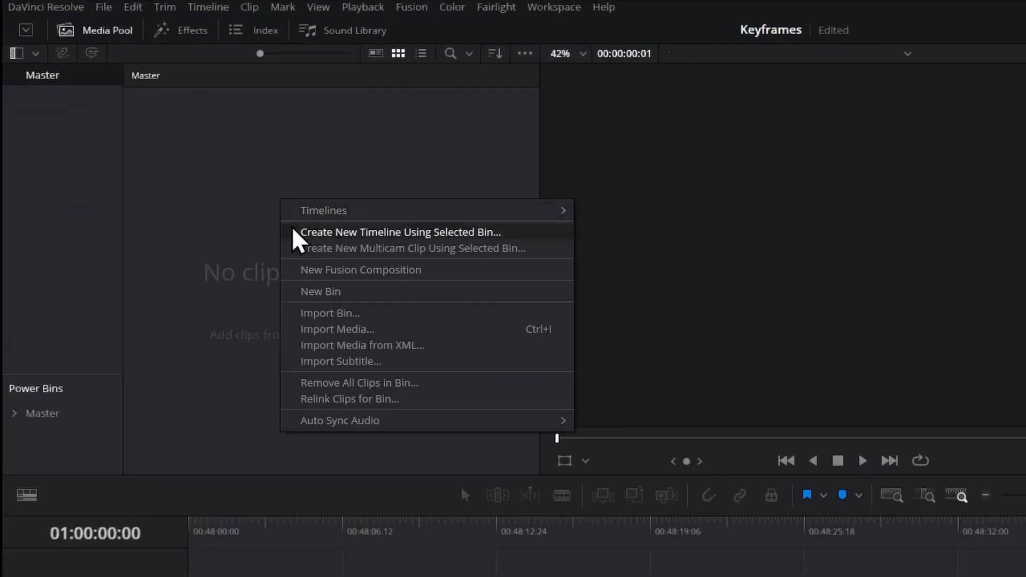
pyautogui.click(330, 329)
pyautogui.doubleClick(281, 249)
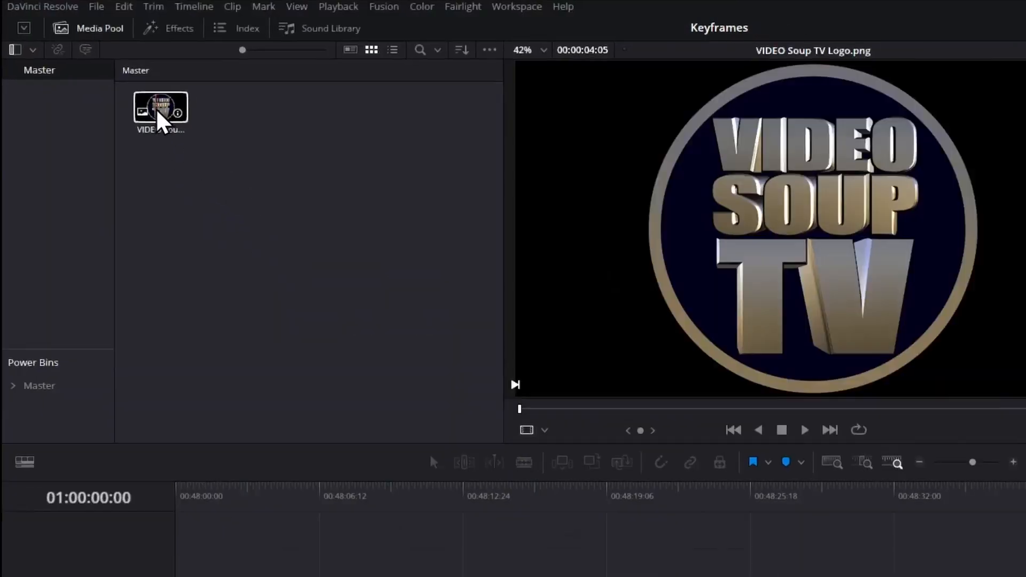
# - Place the logo image at the start of the timeline and extend the clip to 00:00:11:00
pyautogui.moveTo(169, 118); pyautogui.dragTo(134, 444)
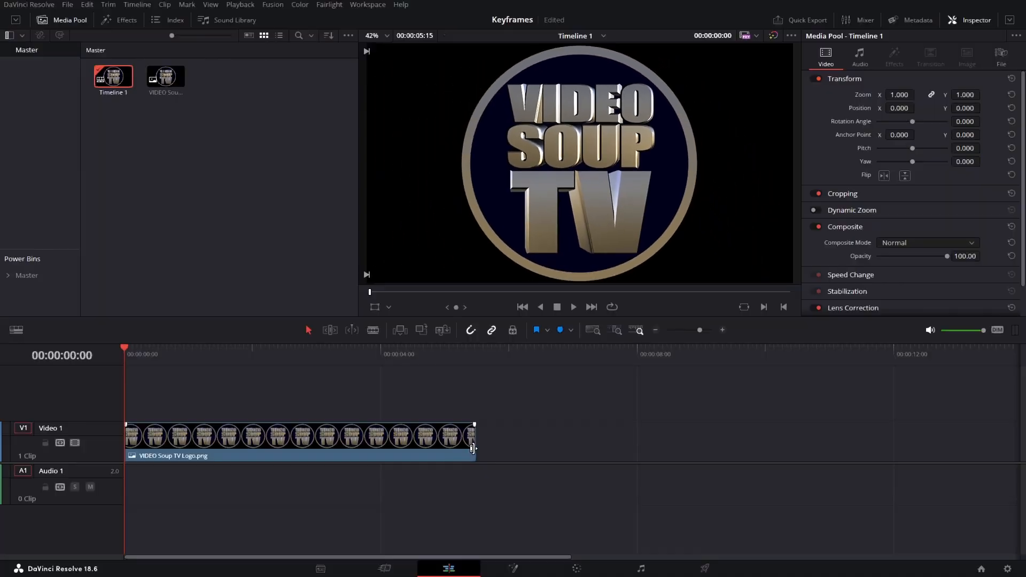
pyautogui.moveTo(474, 460); pyautogui.dragTo(827, 463)
# - Set the logo clip's zoom to 0.25 and add a zoom keyframe at 00:00:00:00
pyautogui.click(437, 446)
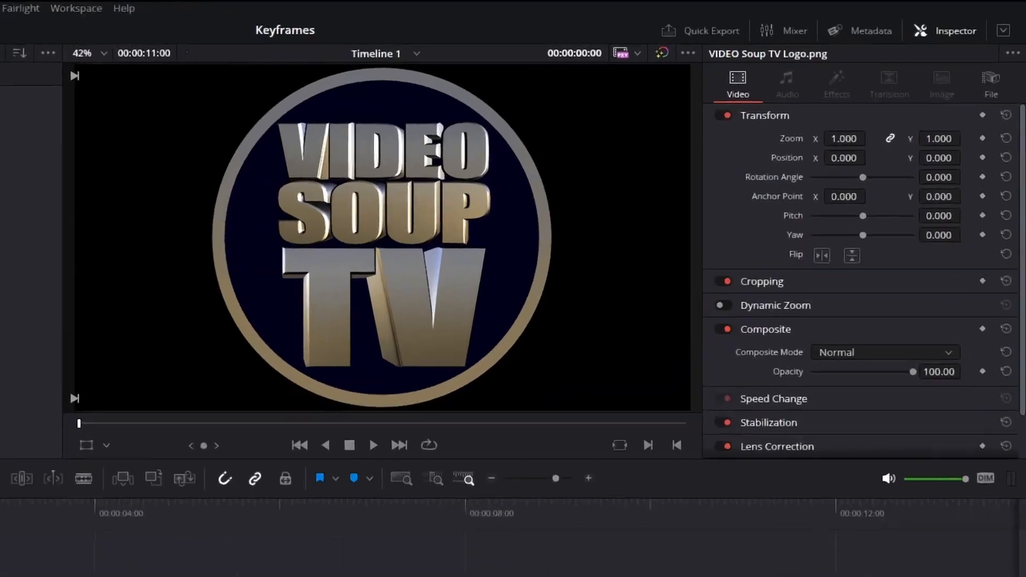
pyautogui.click(936, 145)
pyautogui.write('.25')
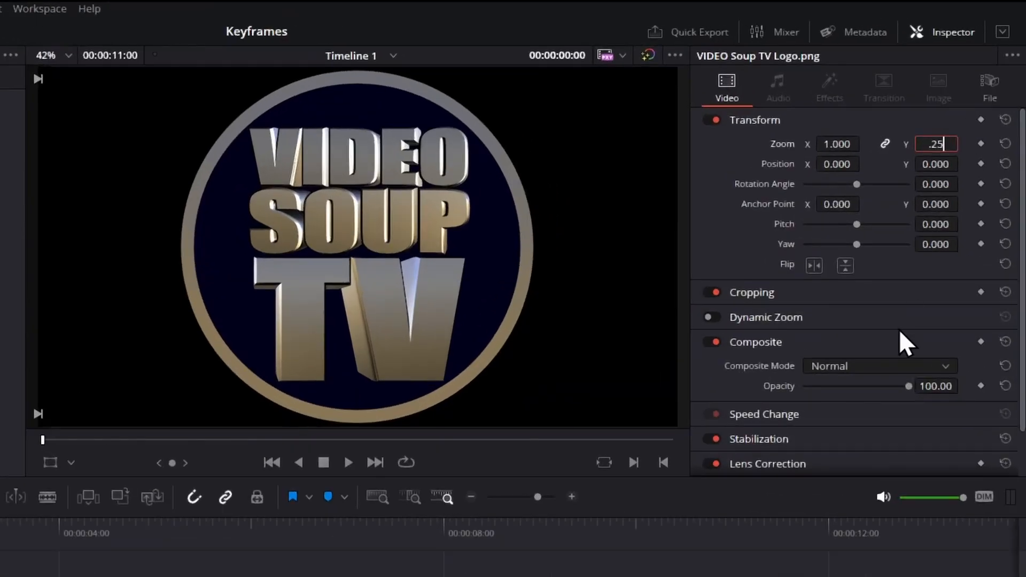
pyautogui.press('Return')
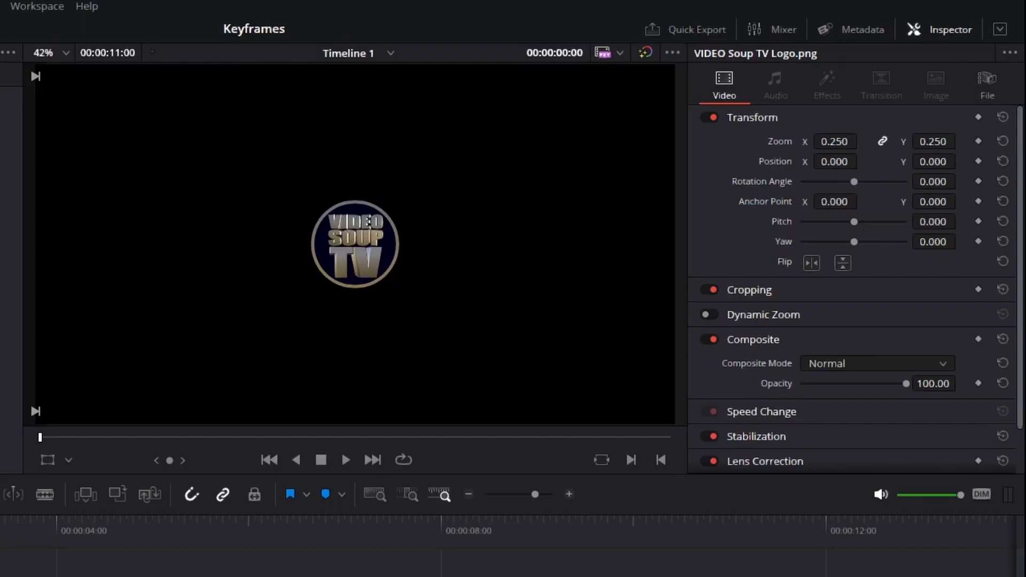
pyautogui.click(978, 142)
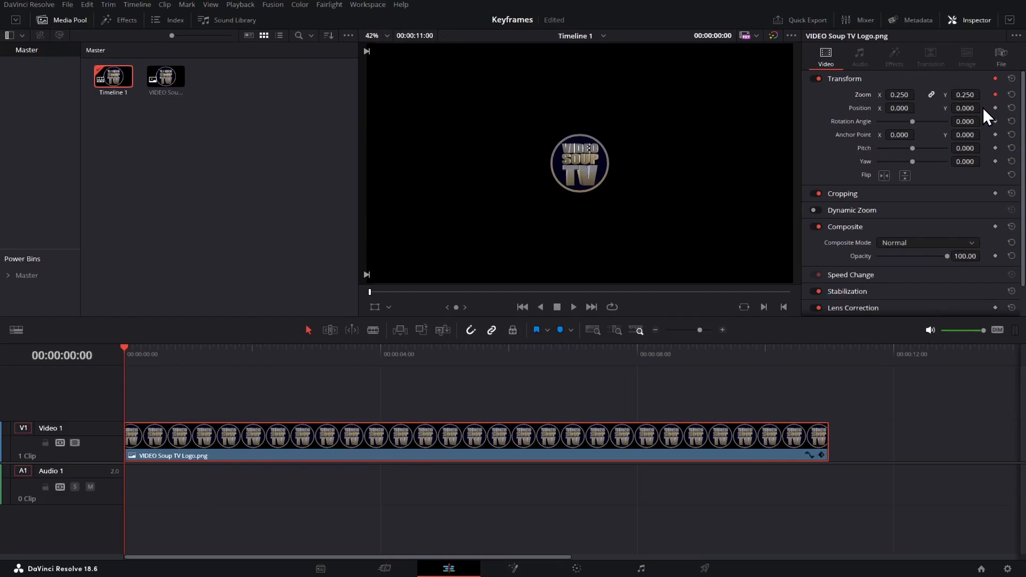
# - Show the logo clip's keyframe curve and set the zoom to 1 at 00:00:01:00
pyautogui.click(810, 456)
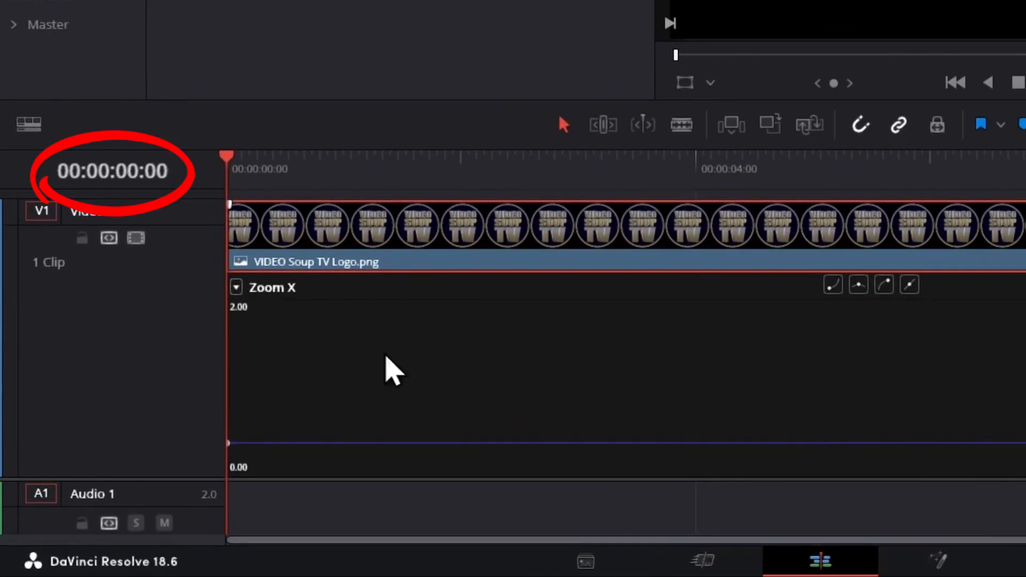
pyautogui.moveTo(232, 165); pyautogui.dragTo(345, 166)
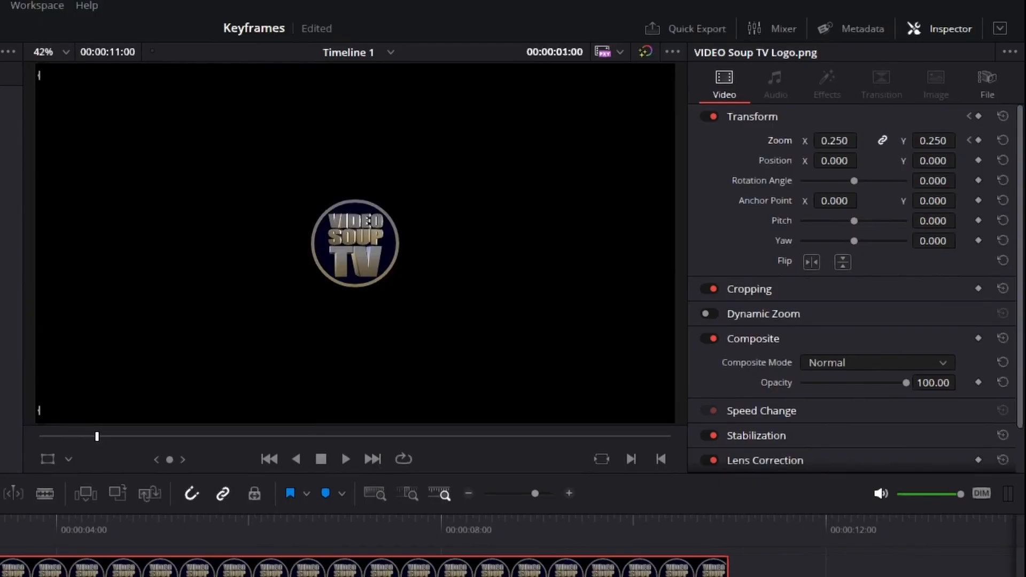
pyautogui.click(933, 140)
pyautogui.write('1')
pyautogui.press('Return')
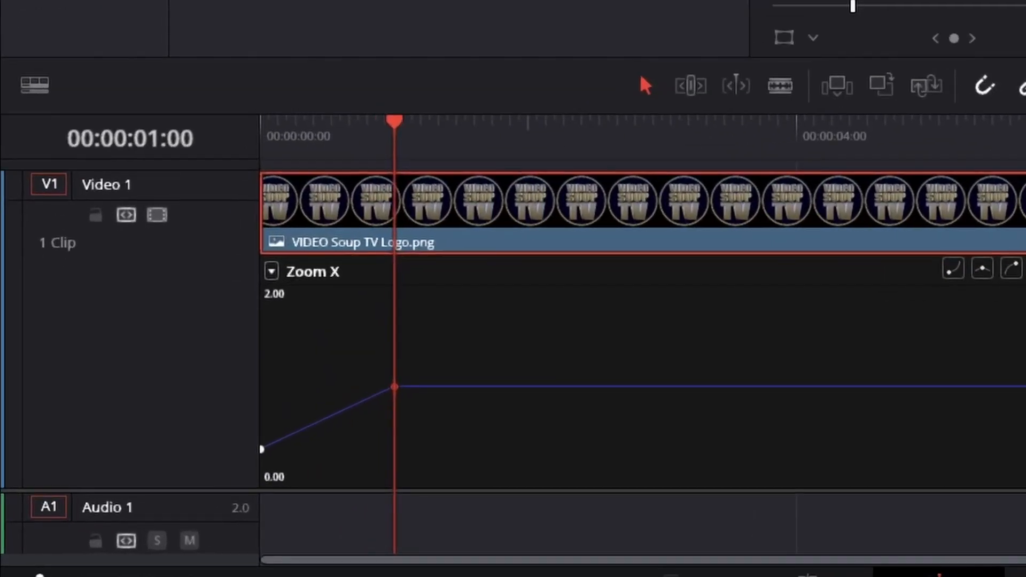
# - Play the timeline from the start to preview the logo's zoom-in
pyautogui.moveTo(403, 142); pyautogui.dragTo(214, 192)
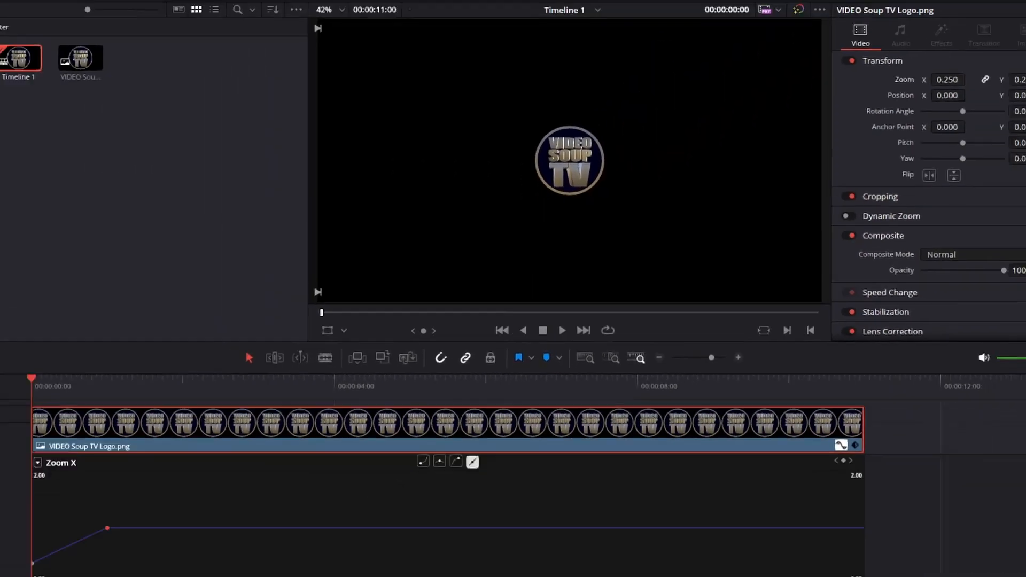
pyautogui.press('space')
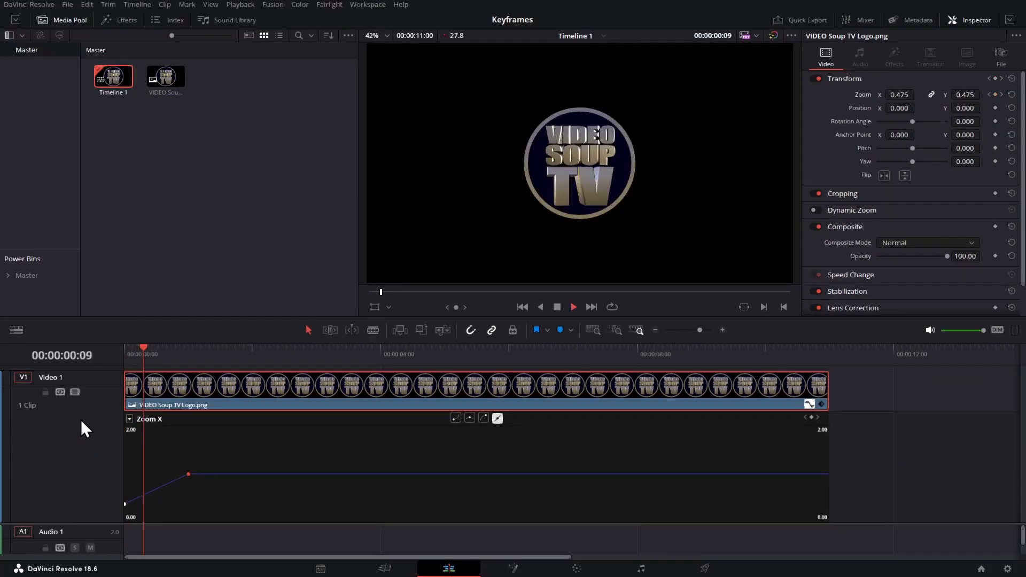
pyautogui.press('space')
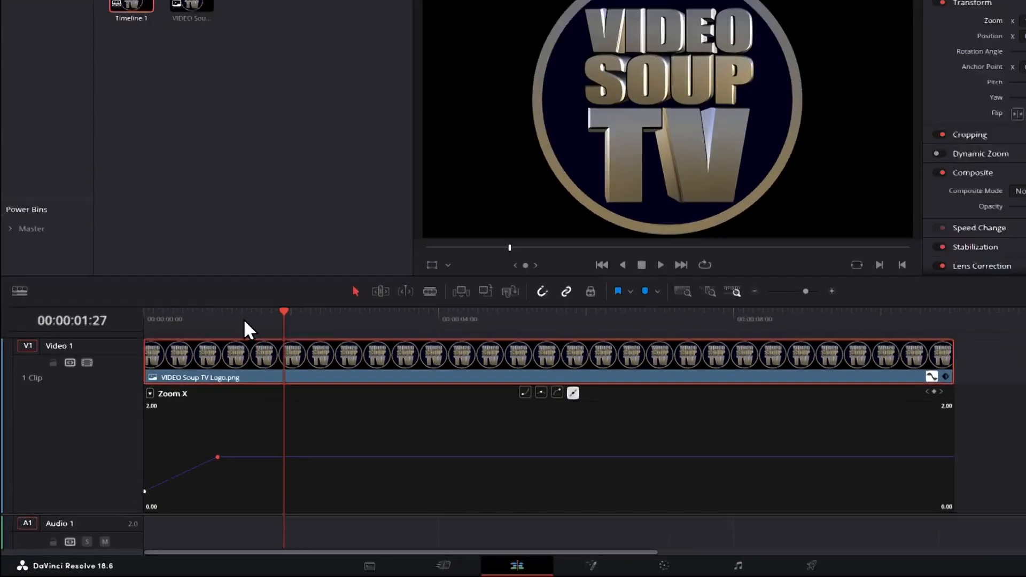
# - Add a zoom keyframe to the clip's curve at 00:00:02:00
pyautogui.click(243, 350)
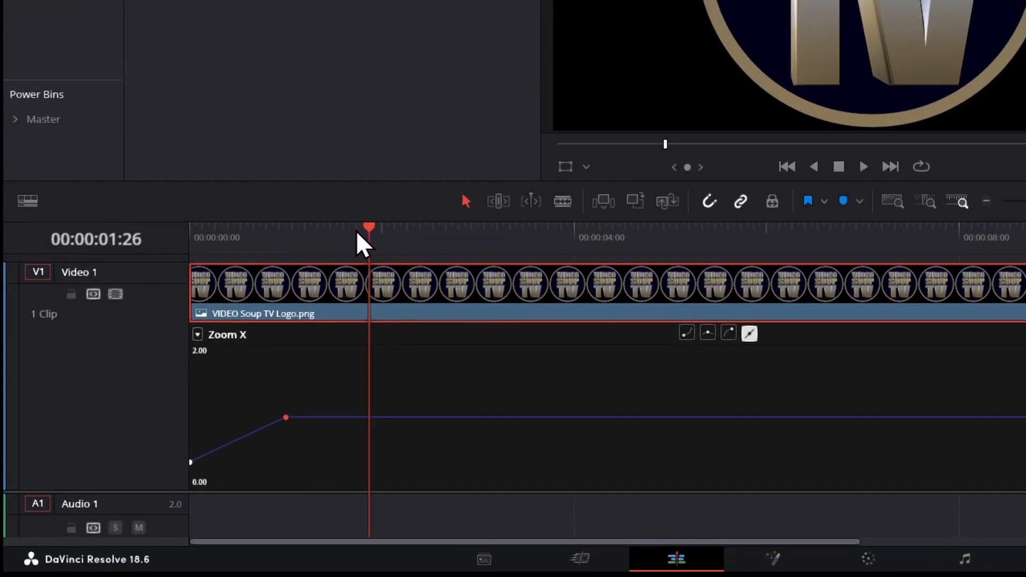
pyautogui.moveTo(356, 229); pyautogui.dragTo(384, 230)
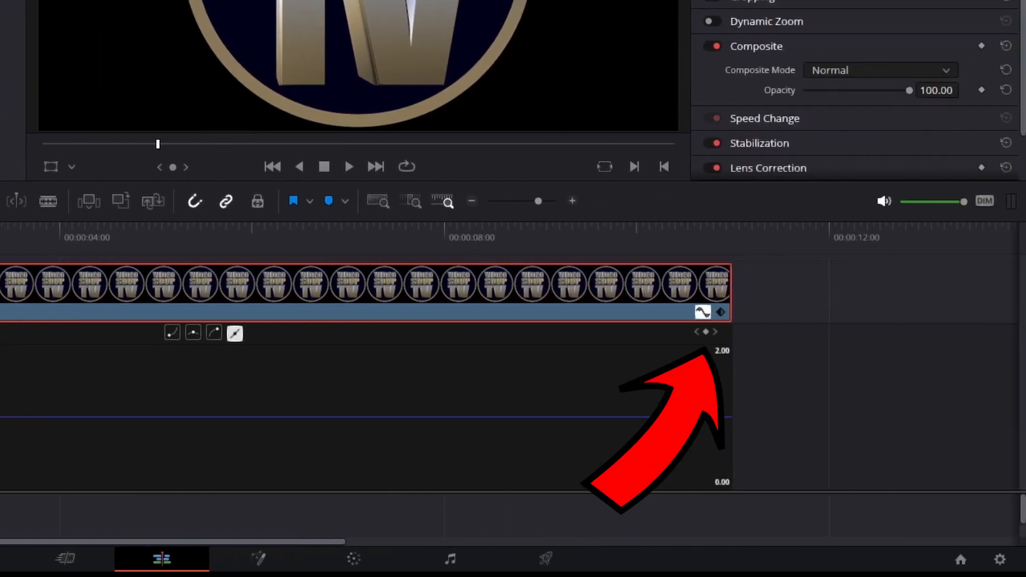
pyautogui.click(706, 333)
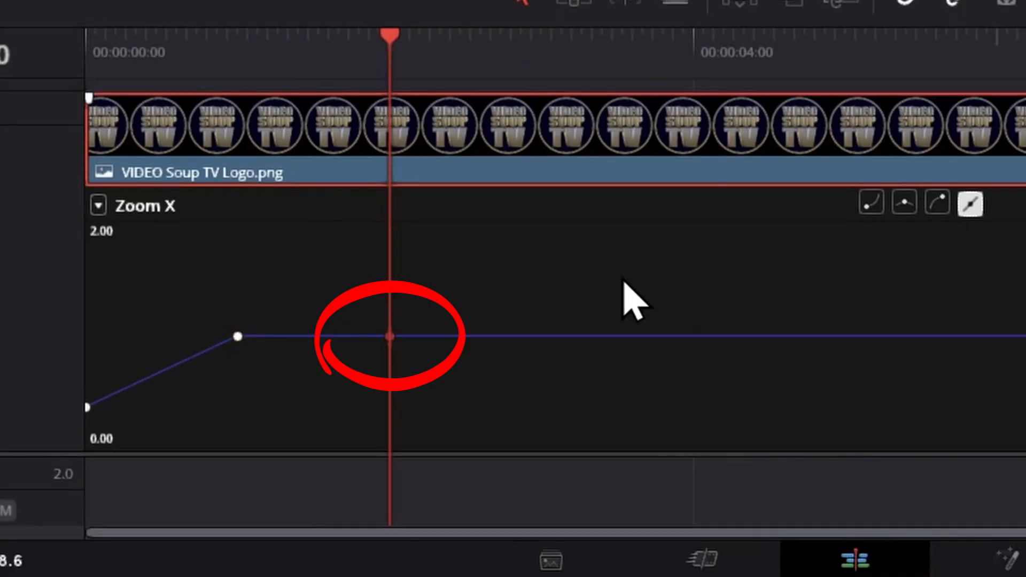
# - Move the newest zoom keyframe further along the curve, at a value of about 1.01, and delete it
pyautogui.moveTo(386, 336)
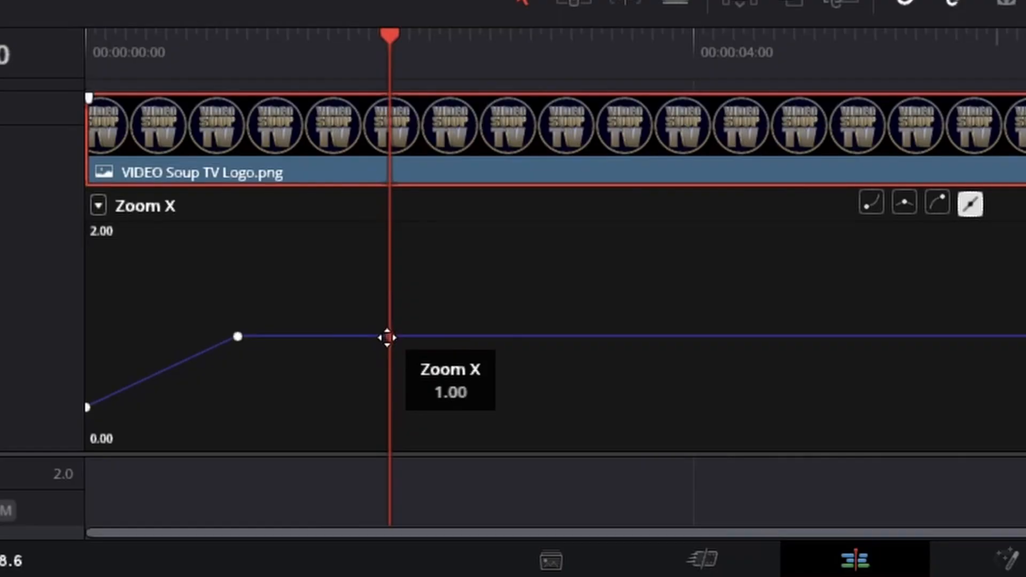
pyautogui.moveTo(387, 337)
pyautogui.mouseDown()
pyautogui.moveTo(391, 283)
pyautogui.moveTo(389, 382)
pyautogui.moveTo(394, 326)
pyautogui.moveTo(395, 335)
pyautogui.moveTo(449, 339)
pyautogui.moveTo(354, 335)
pyautogui.moveTo(392, 320)
pyautogui.moveTo(389, 337)
pyautogui.mouseUp()
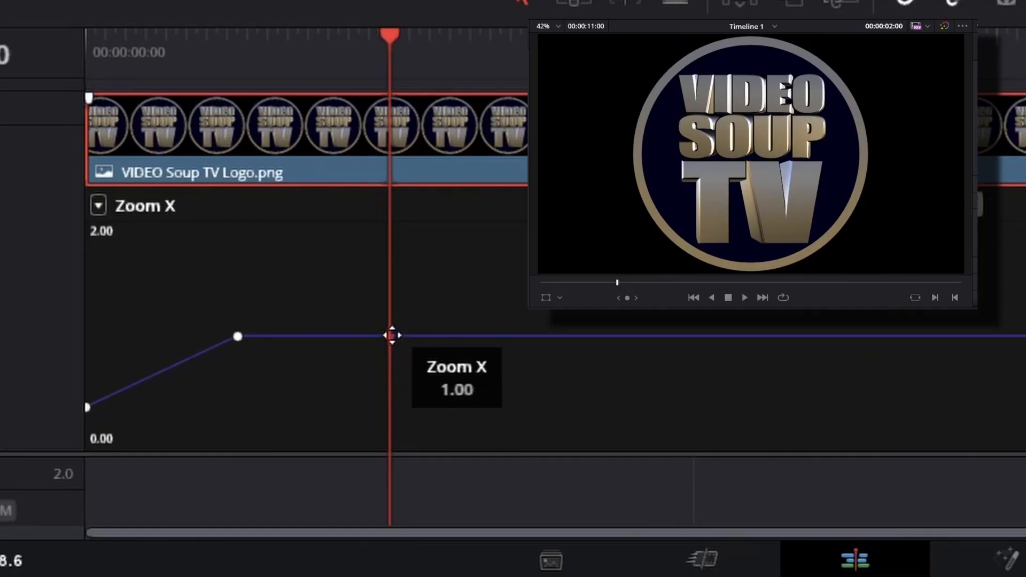
pyautogui.moveTo(392, 336); pyautogui.dragTo(486, 337)
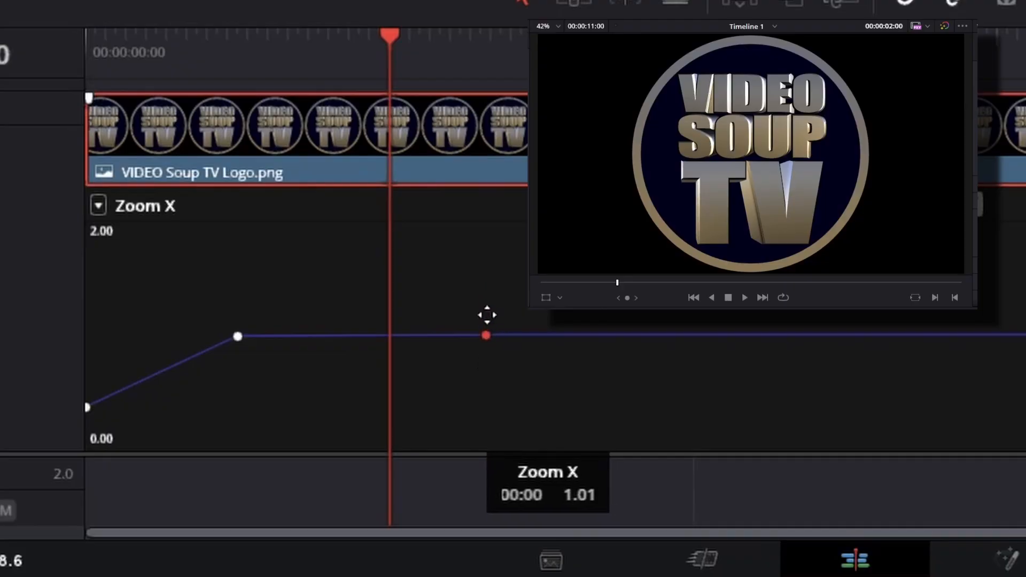
pyautogui.moveTo(484, 338)
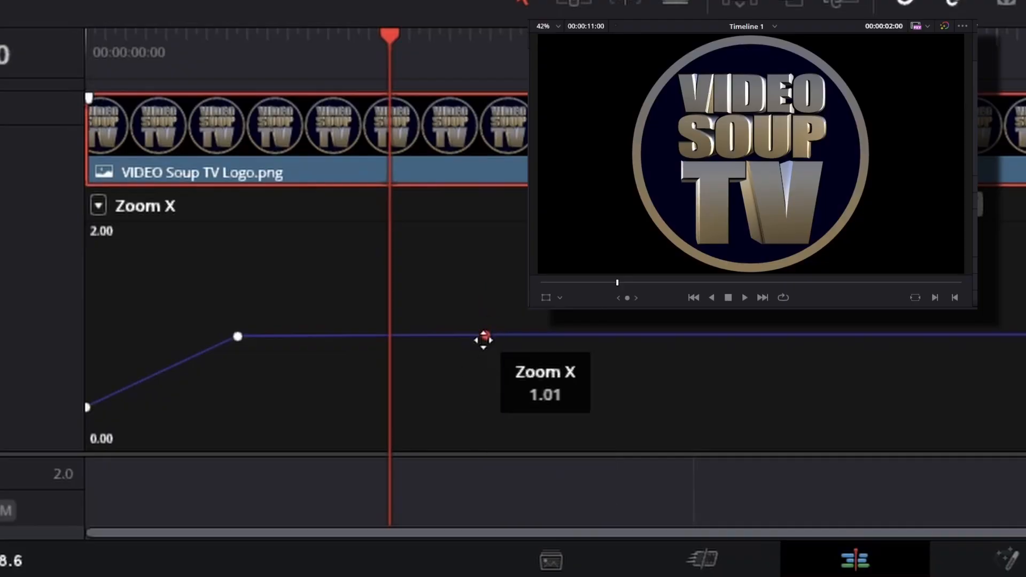
pyautogui.moveTo(485, 336)
pyautogui.mouseDown()
pyautogui.moveTo(483, 277)
pyautogui.moveTo(483, 379)
pyautogui.moveTo(481, 337)
pyautogui.moveTo(451, 337)
pyautogui.moveTo(507, 336)
pyautogui.moveTo(469, 339)
pyautogui.moveTo(485, 336)
pyautogui.mouseUp()
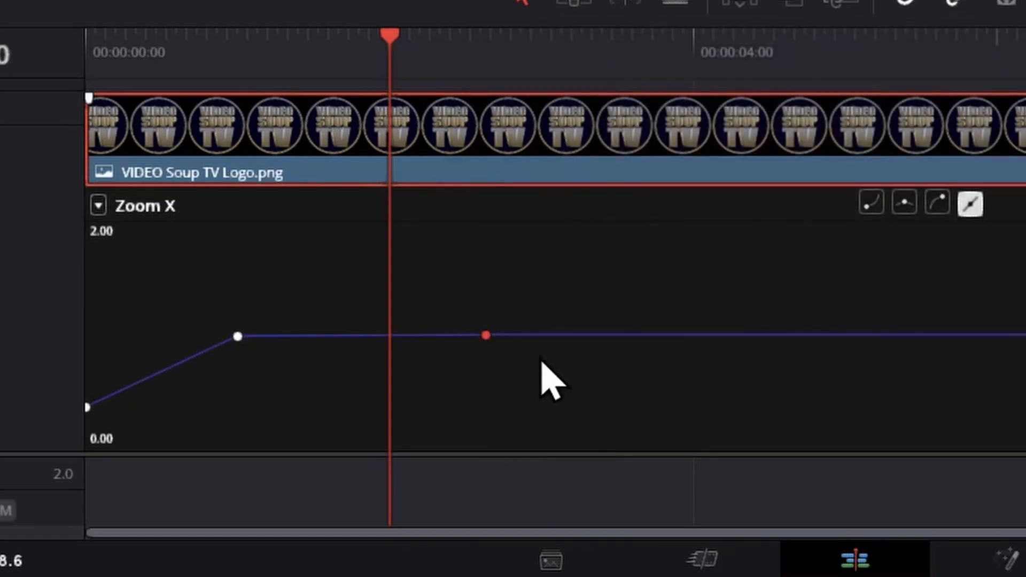
pyautogui.press('Delete')
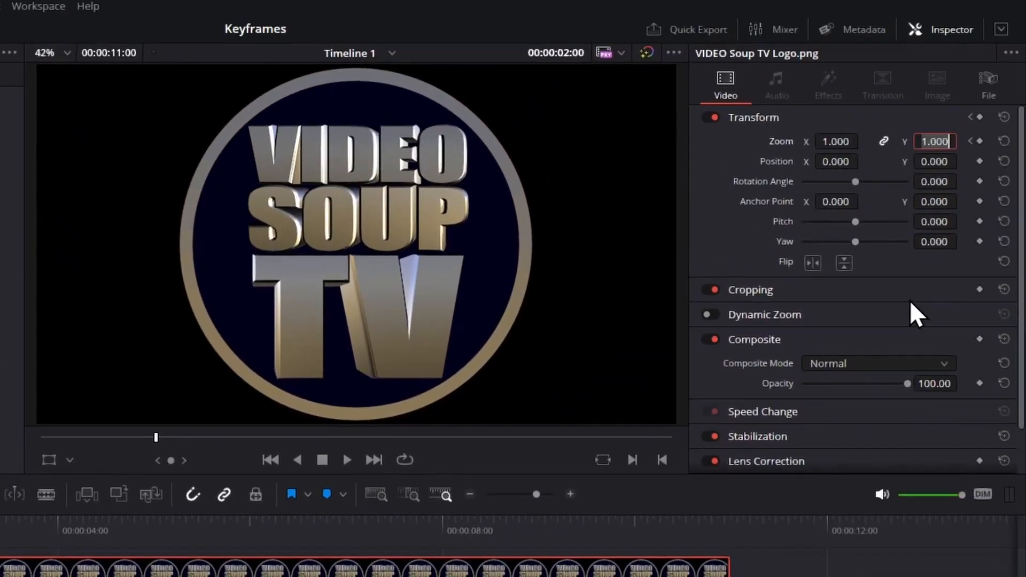
# - Set the logo clip's zoom to 0.25 at 00:00:02:00
pyautogui.press('BackSpace')
pyautogui.write('.25')
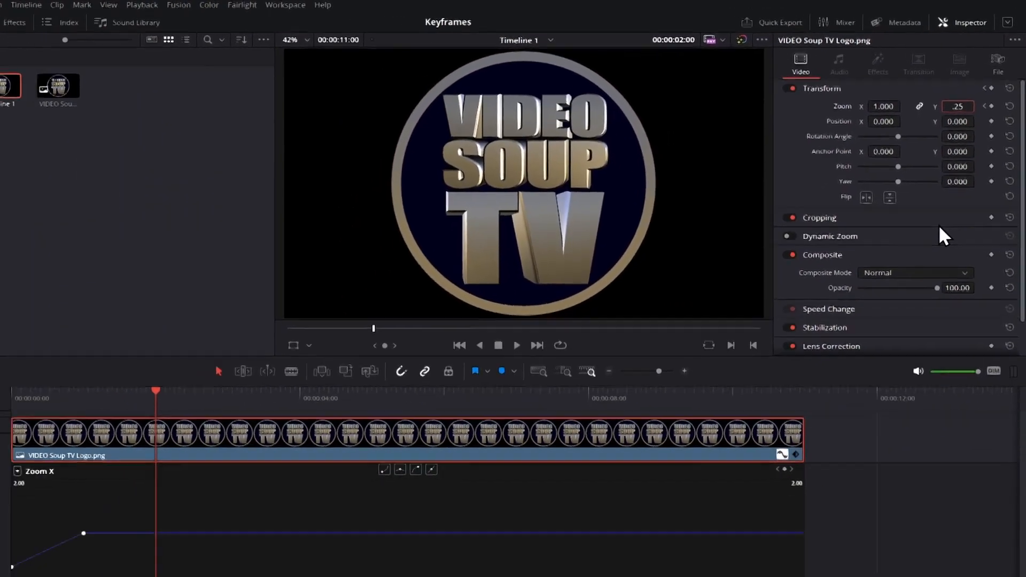
pyautogui.press('Return')
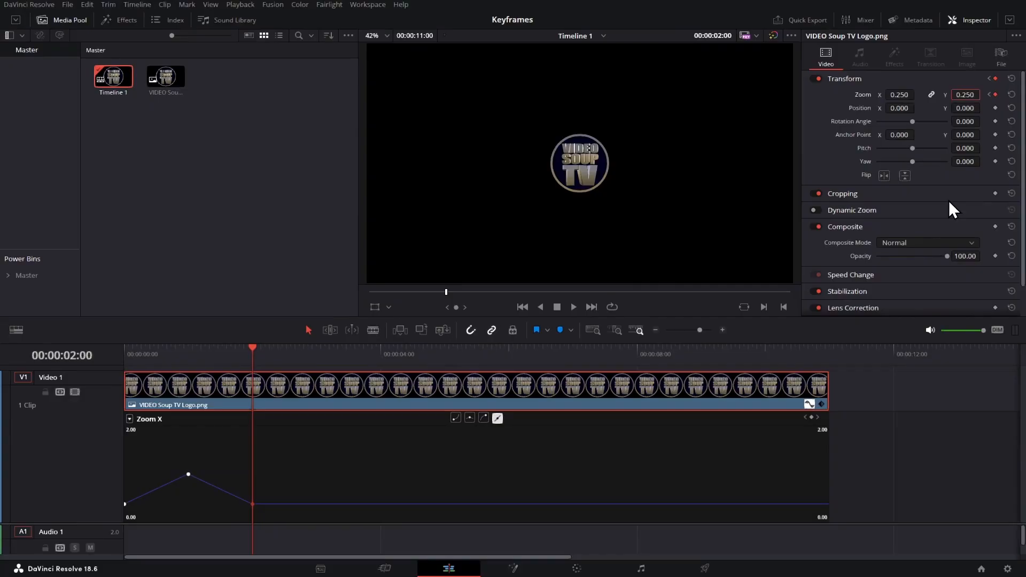
# - Play the timeline from the start to preview the logo zooming in and back out
pyautogui.moveTo(253, 349); pyautogui.dragTo(132, 358)
pyautogui.press('space')
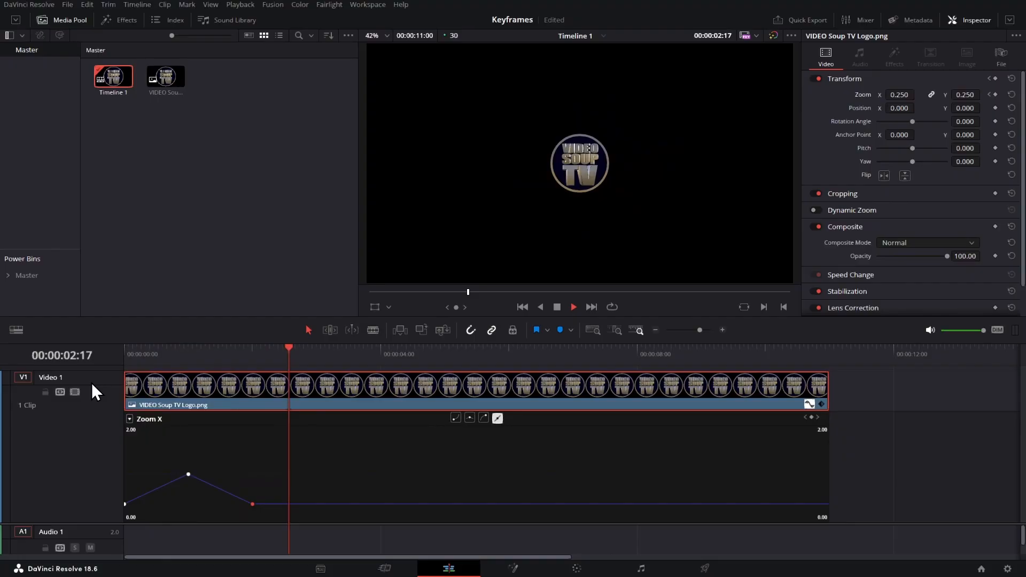
pyautogui.press('space')
# - Snap the playhead to the zoom keyframe at 00:00:01:00 and add a position keyframe there
pyautogui.moveTo(297, 348); pyautogui.dragTo(189, 370)
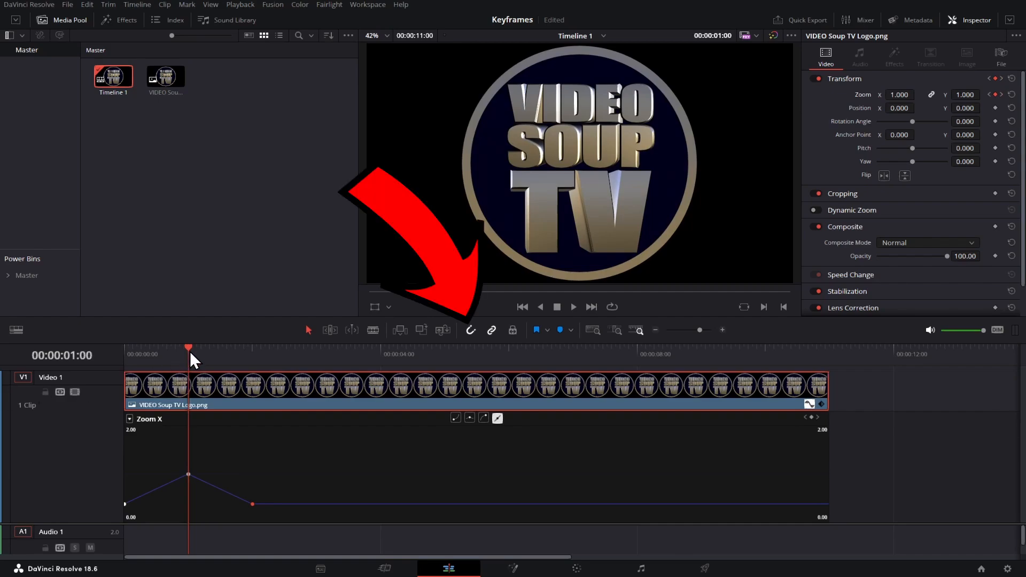
pyautogui.moveTo(190, 350); pyautogui.dragTo(199, 374)
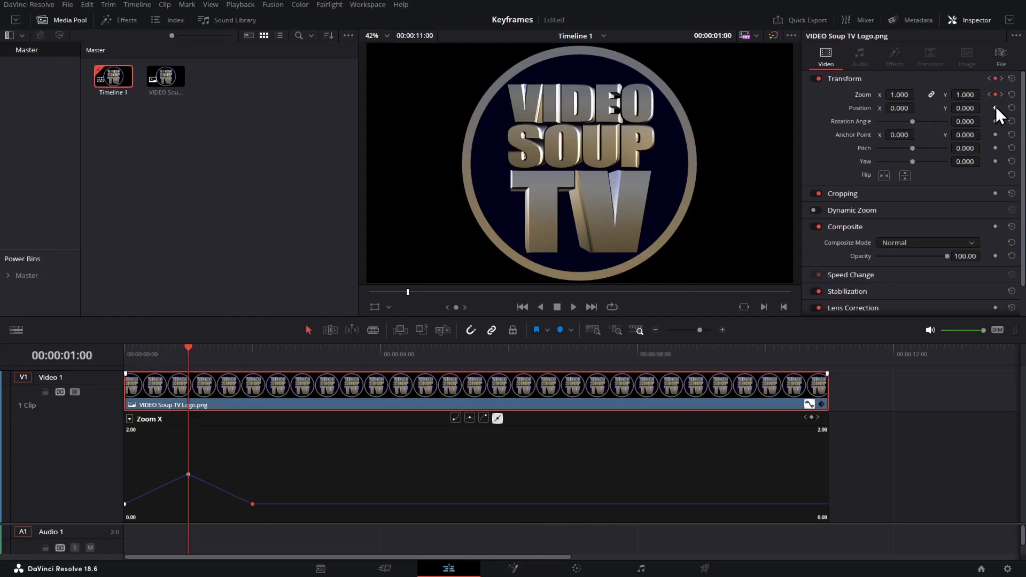
pyautogui.click(969, 212)
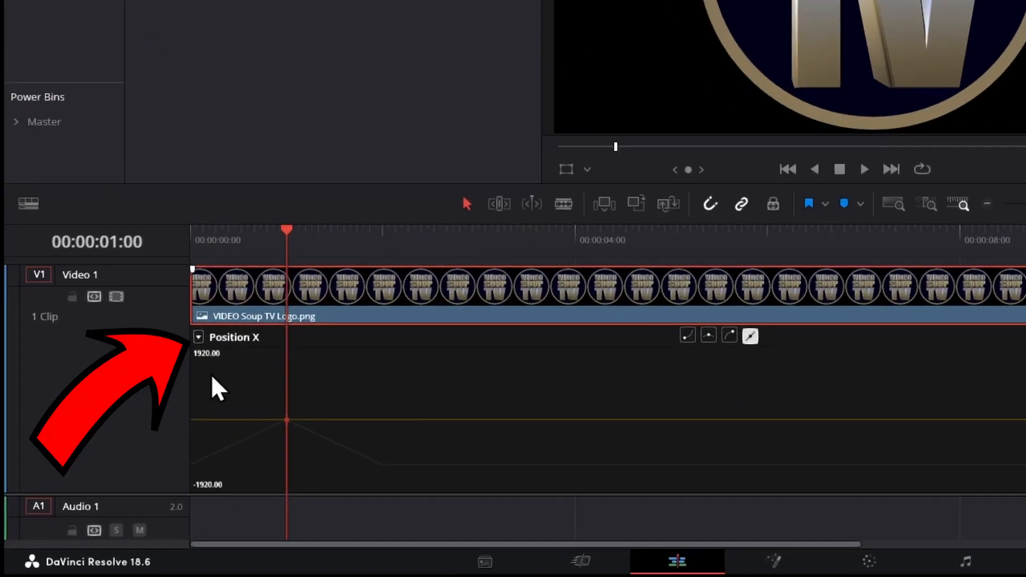
# - Alternate the curve editor between the logo clip's Zoom X and Position X curves, finishing on Zoom X
pyautogui.click(198, 337)
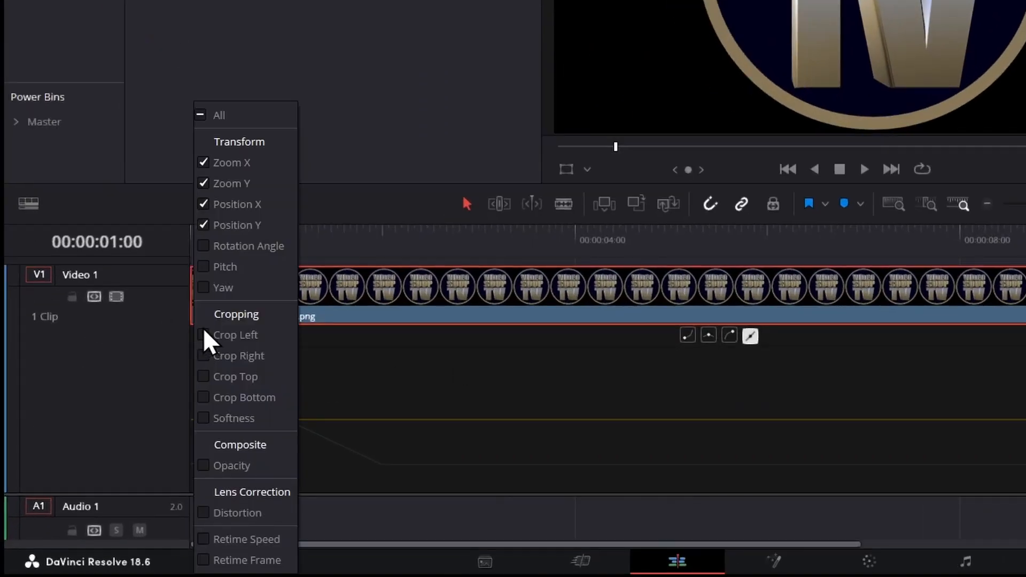
pyautogui.click(235, 164)
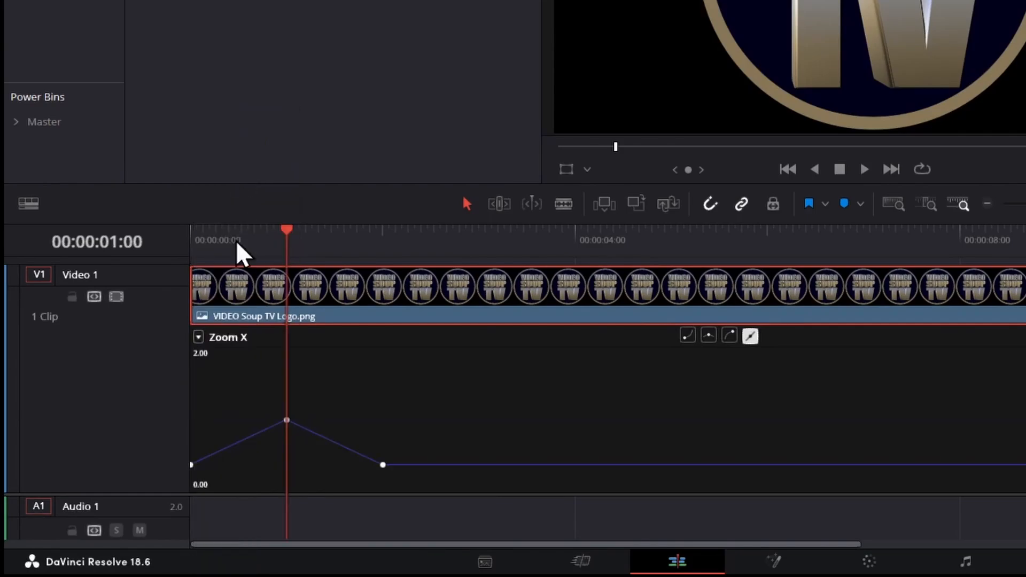
pyautogui.click(198, 338)
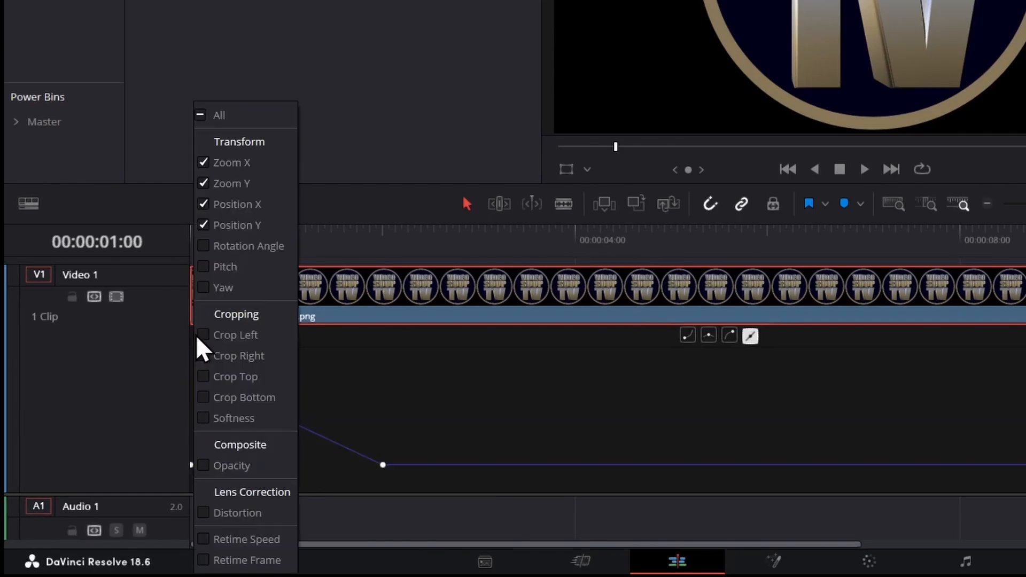
pyautogui.click(236, 207)
pyautogui.click(198, 337)
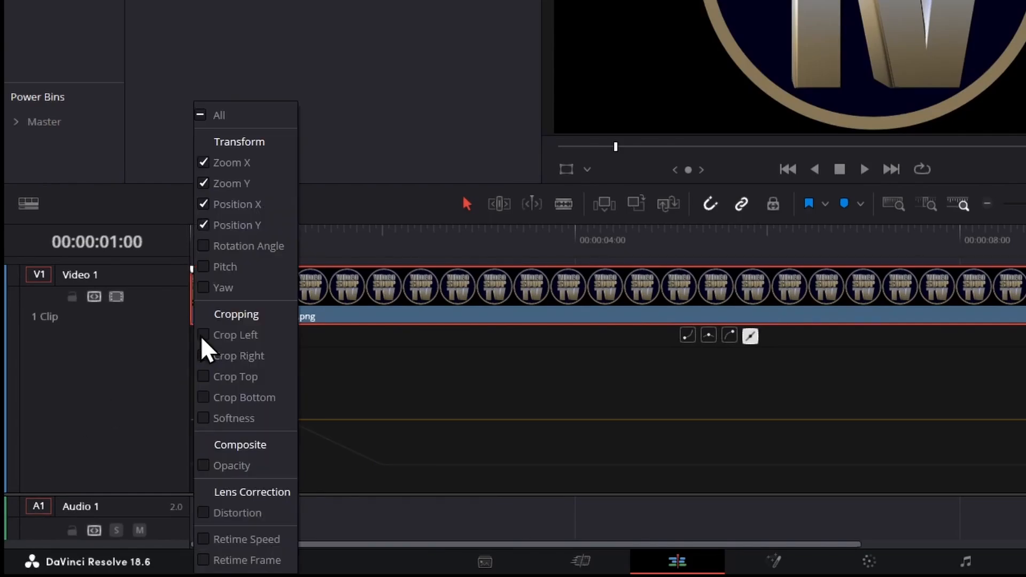
pyautogui.click(241, 164)
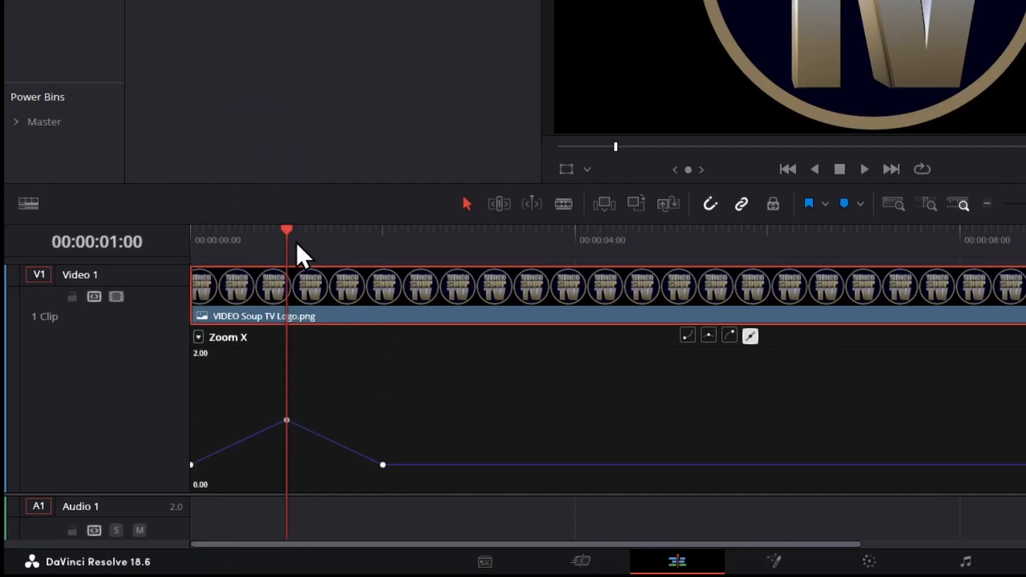
# - At 00:00:02:00, use the on-screen Transform overlay to move the logo to about X -1107.5, Y -399.3
pyautogui.moveTo(297, 248); pyautogui.dragTo(378, 255)
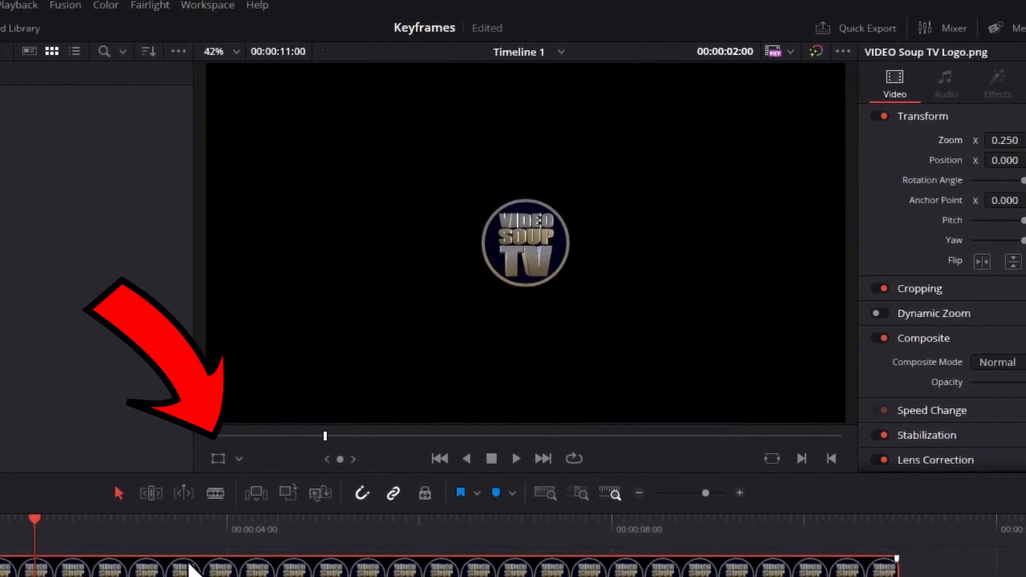
pyautogui.click(219, 459)
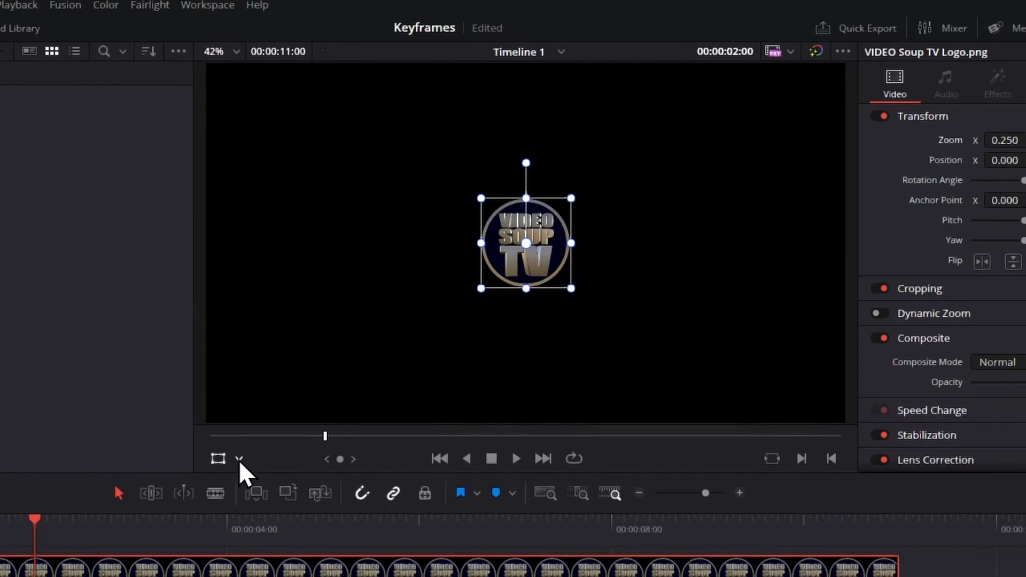
pyautogui.click(239, 459)
pyautogui.click(265, 483)
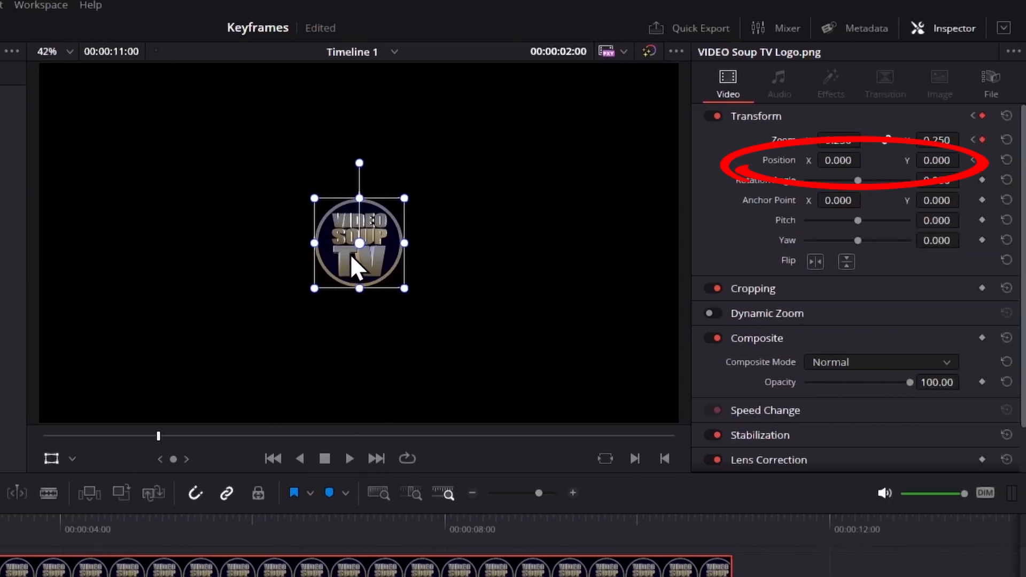
pyautogui.moveTo(352, 258)
pyautogui.mouseDown()
pyautogui.moveTo(180, 345)
pyautogui.moveTo(145, 388)
pyautogui.mouseUp()
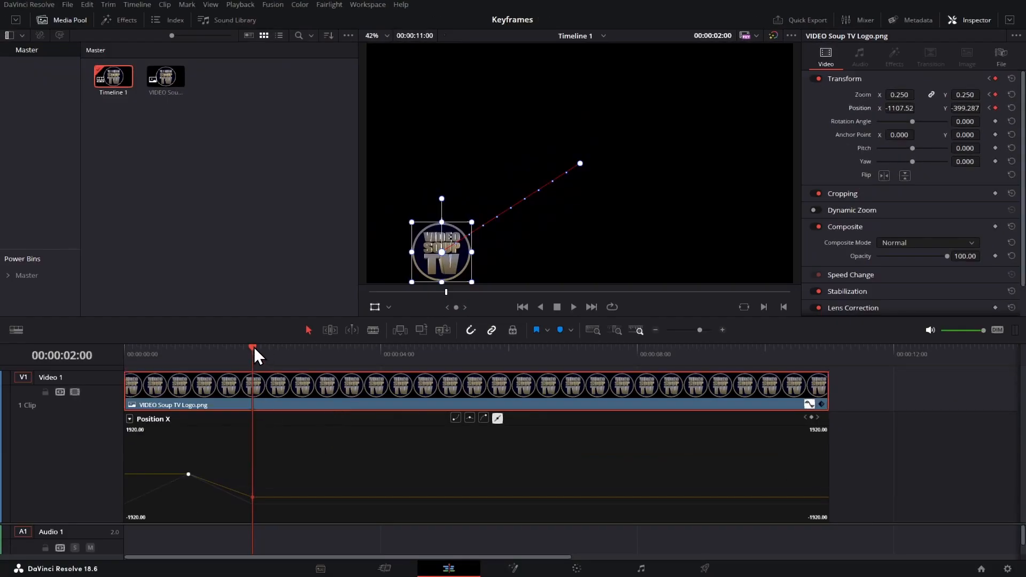
# - Play the timeline from the start to preview the logo shrinking into the lower-left corner of the frame
pyautogui.moveTo(255, 348); pyautogui.dragTo(114, 349)
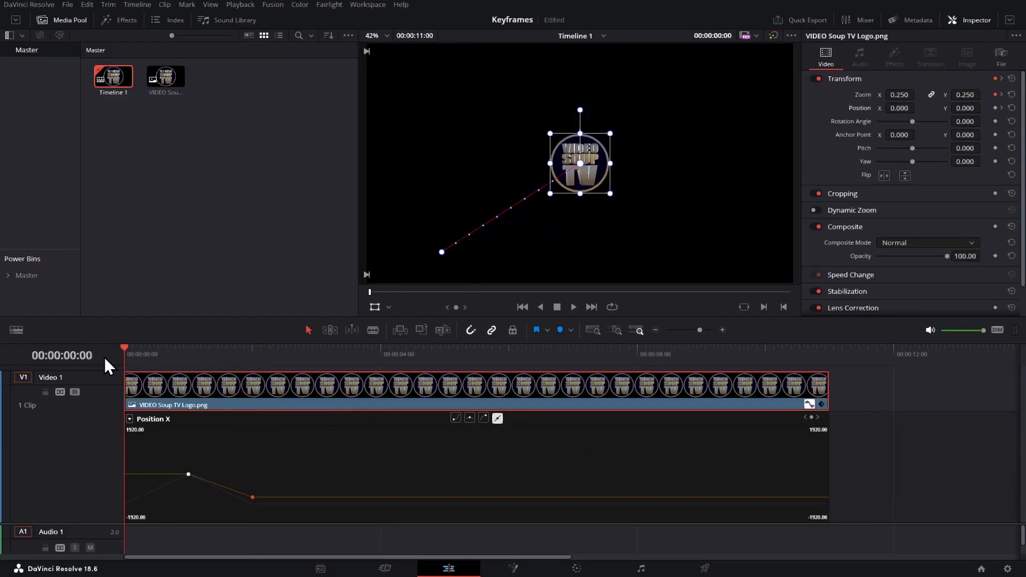
pyautogui.press('space')
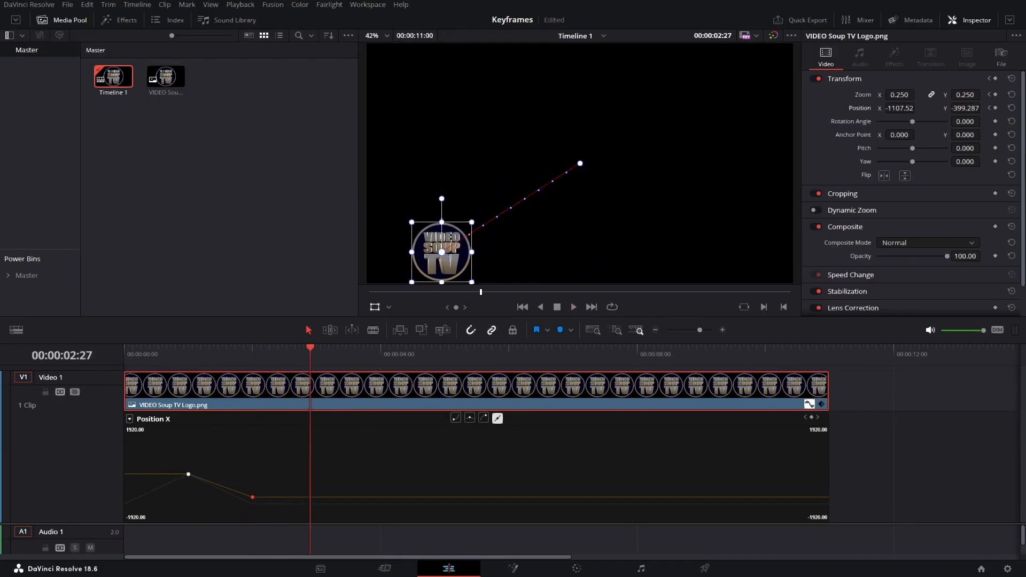
# - Move the logo up and left off the frame edge at 00:00:02:15, and to about X -1137, Y -26 at 00:00:03:00
pyautogui.click(256, 347)
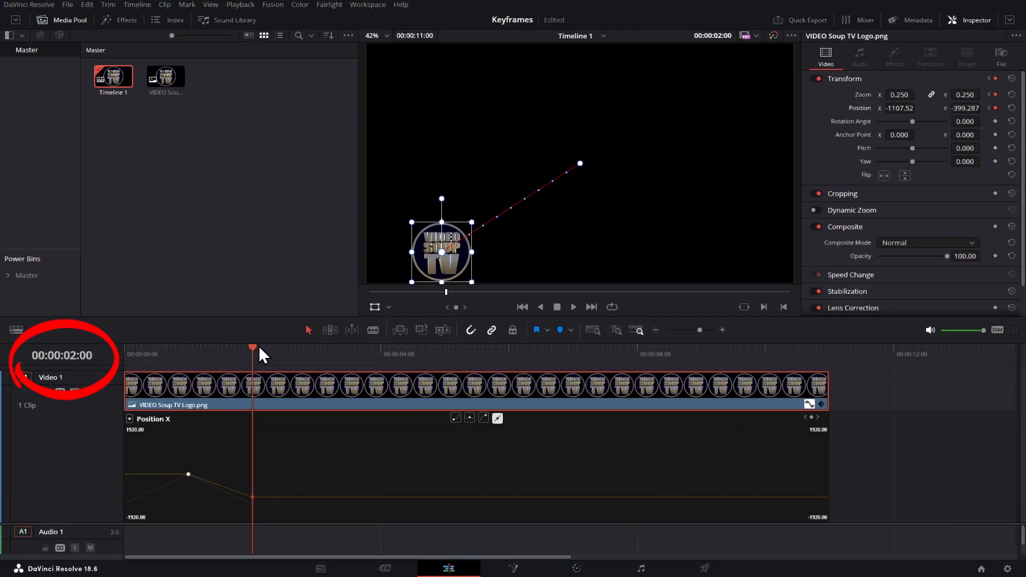
pyautogui.moveTo(259, 345); pyautogui.dragTo(285, 349)
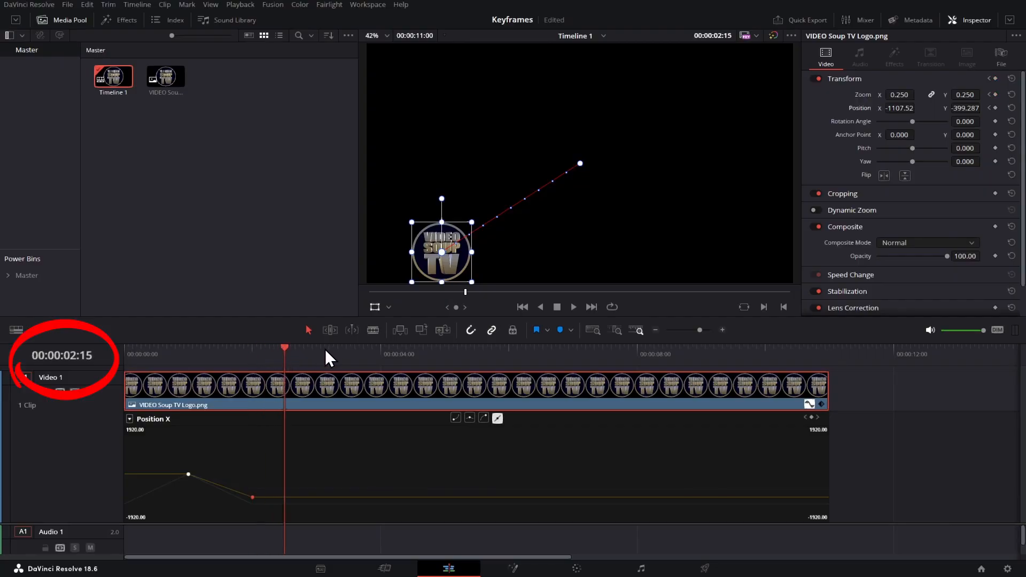
pyautogui.moveTo(432, 264); pyautogui.dragTo(391, 222)
pyautogui.moveTo(286, 346); pyautogui.dragTo(317, 345)
pyautogui.moveTo(403, 208); pyautogui.dragTo(446, 159)
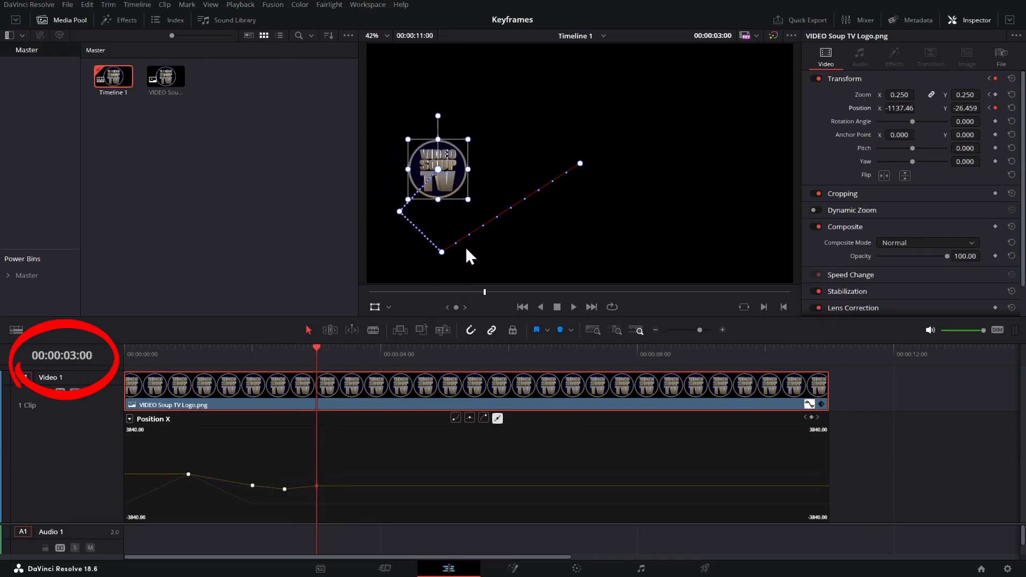
# - Move the logo to about X -770, Y -399 at 00:00:04:00, X -590, Y -149 at 00:00:04:25, and X -428, Y -397 at 00:00:05:20
pyautogui.moveTo(319, 345); pyautogui.dragTo(381, 357)
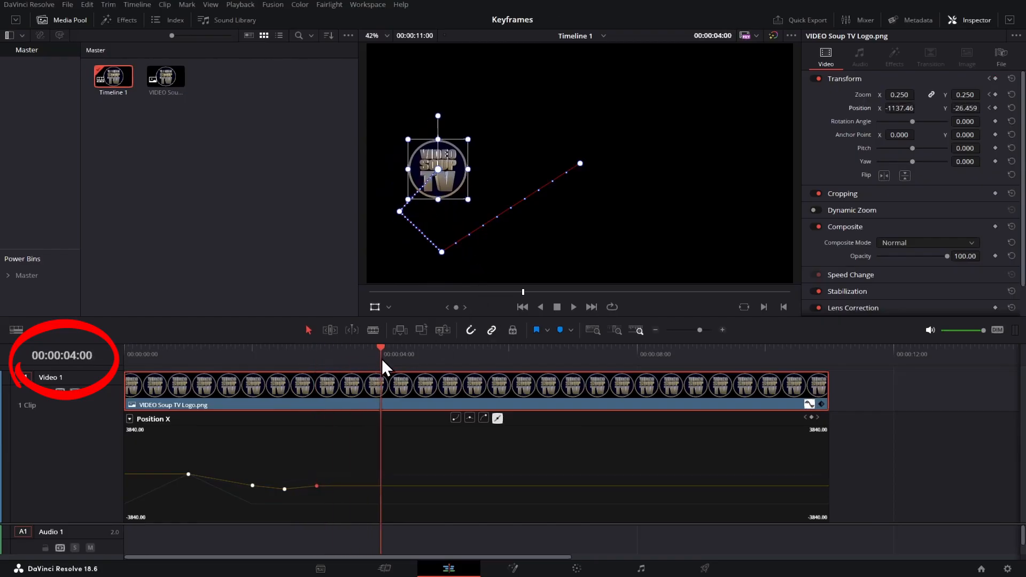
pyautogui.moveTo(447, 176); pyautogui.dragTo(493, 260)
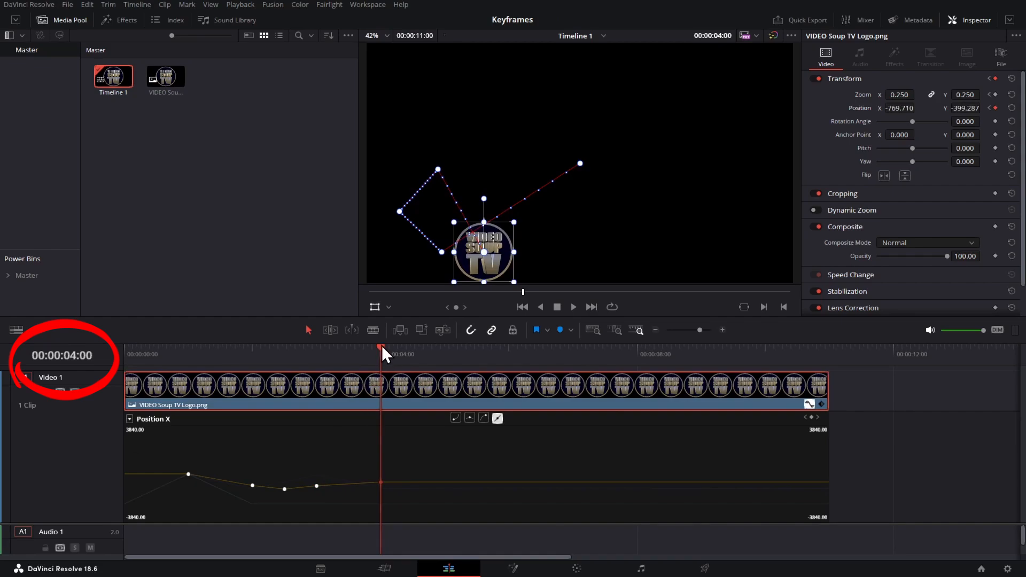
pyautogui.moveTo(382, 346); pyautogui.dragTo(435, 351)
pyautogui.moveTo(483, 251); pyautogui.dragTo(514, 207)
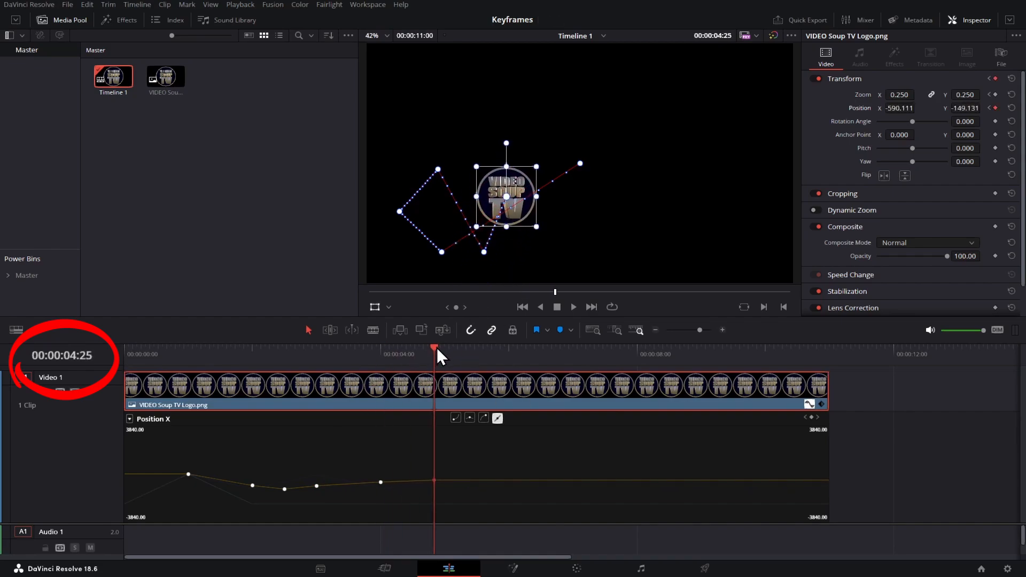
pyautogui.moveTo(437, 347); pyautogui.dragTo(488, 347)
pyautogui.moveTo(518, 216); pyautogui.dragTo(536, 268)
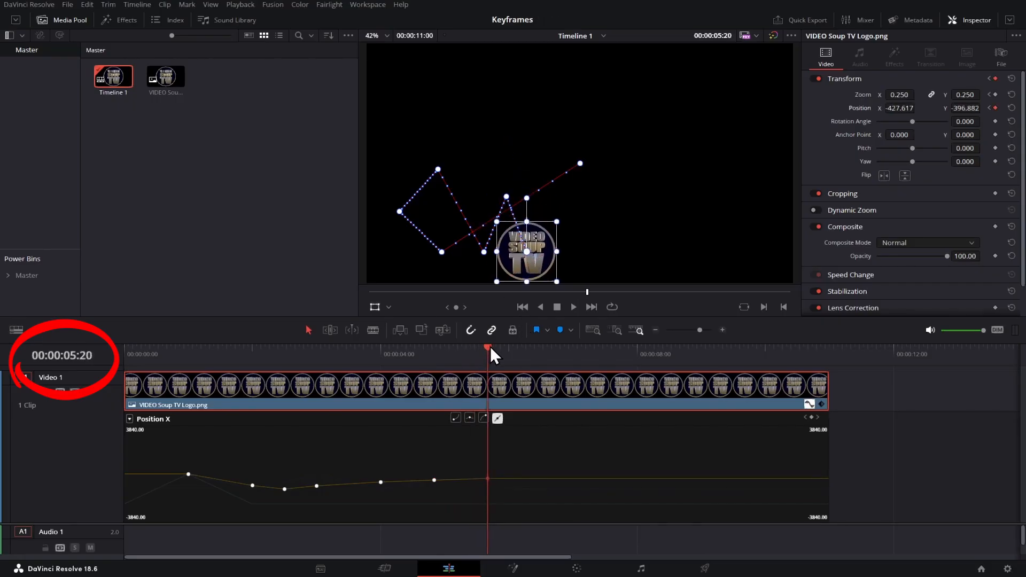
# - Add ever smaller bounces after 00:00:05:20, including about X -154, Y -320 at 00:00:06:15, ending at about X -4, Y -399
pyautogui.moveTo(490, 346); pyautogui.dragTo(508, 347)
pyautogui.moveTo(534, 263); pyautogui.dragTo(548, 232)
pyautogui.moveTo(509, 347); pyautogui.dragTo(531, 347)
pyautogui.moveTo(550, 238); pyautogui.dragTo(565, 268)
pyautogui.click(546, 350)
pyautogui.moveTo(546, 351)
pyautogui.mouseDown()
pyautogui.moveTo(529, 358)
pyautogui.moveTo(542, 357)
pyautogui.mouseUp()
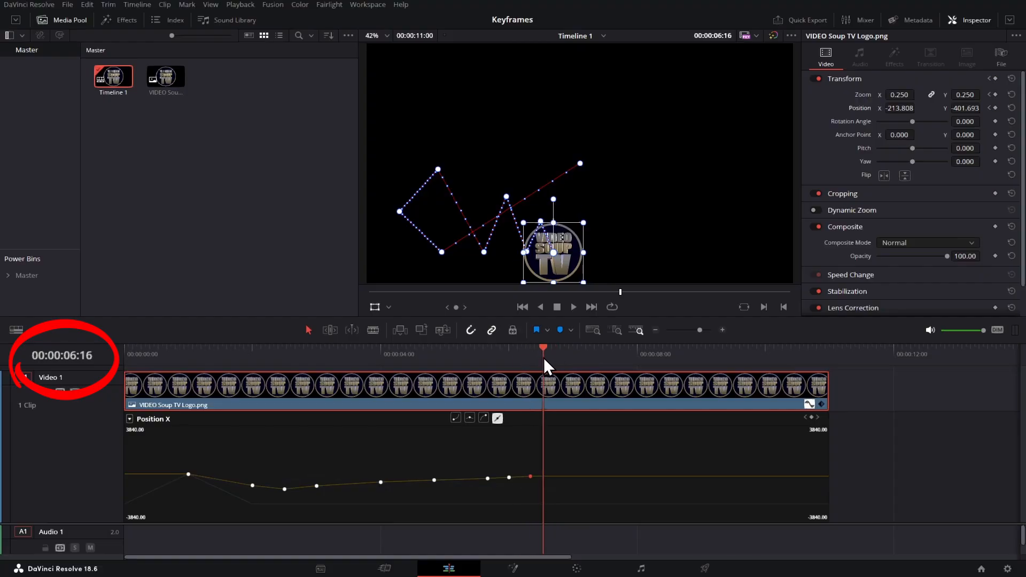
pyautogui.moveTo(561, 266); pyautogui.dragTo(569, 248)
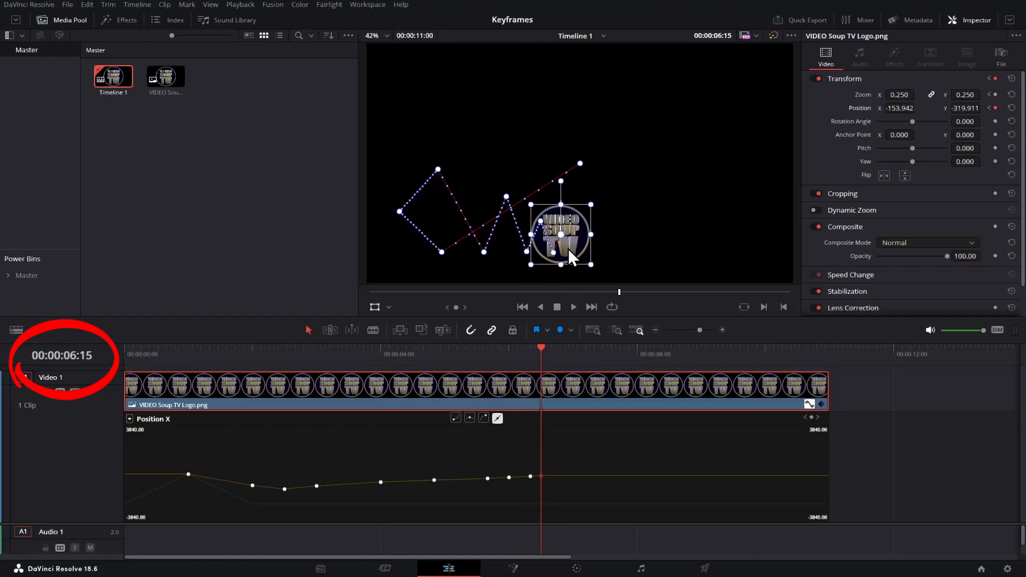
pyautogui.moveTo(540, 350); pyautogui.dragTo(551, 350)
pyautogui.moveTo(564, 238); pyautogui.dragTo(590, 267)
pyautogui.click(559, 363)
pyautogui.click(563, 353)
# - Set the logo's Position X to 1000 at 00:00:10:00
pyautogui.moveTo(597, 350); pyautogui.dragTo(770, 362)
pyautogui.press('Left')
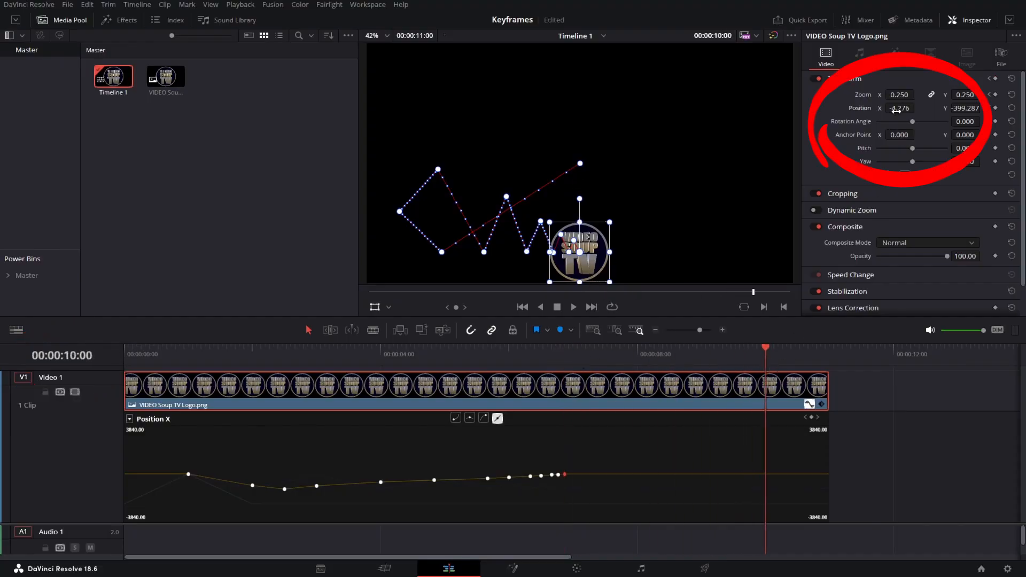
pyautogui.write('1000')
pyautogui.press('Return')
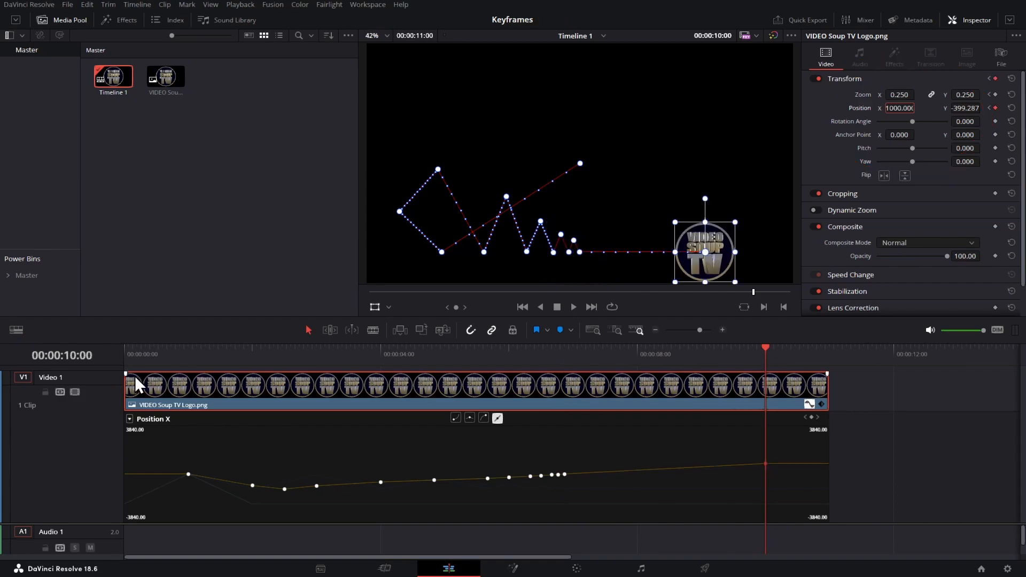
# - Play the timeline from the start to preview the logo bouncing and sliding across the frame
pyautogui.press('Home')
pyautogui.press('space')
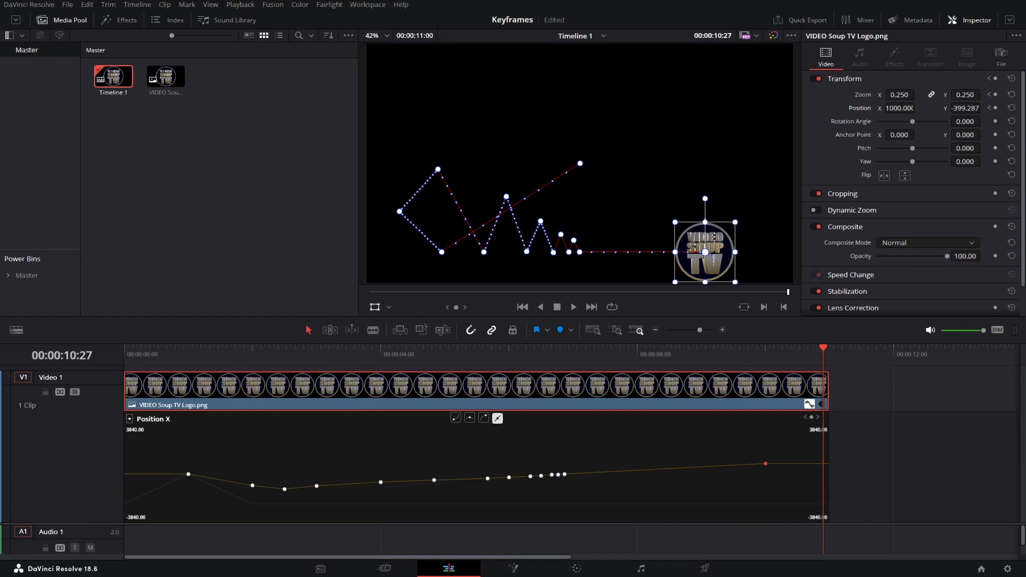
# - Show the Position Y curve in the curve editor and select its keyframe at 00:00:03:00
pyautogui.click(130, 419)
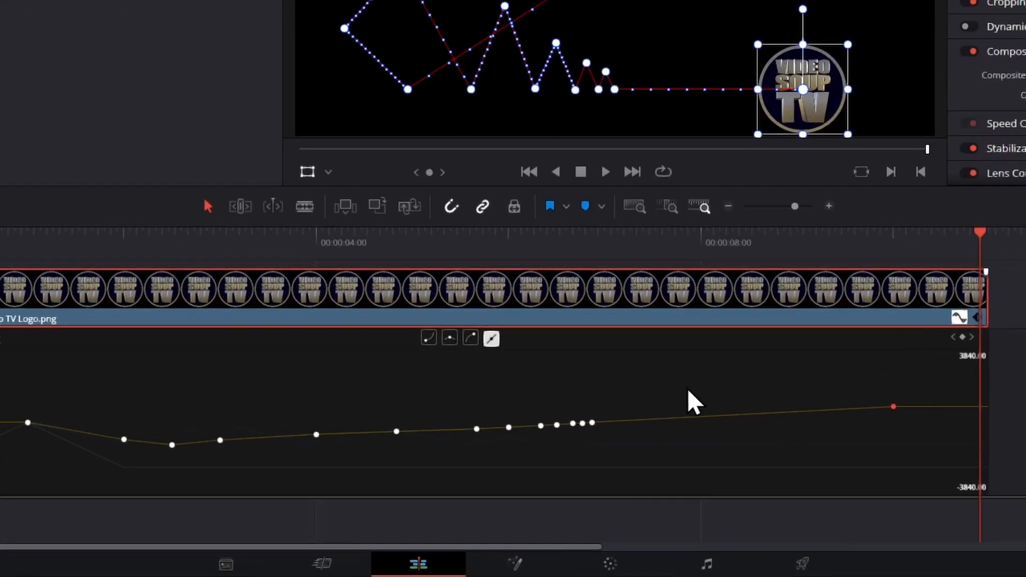
pyautogui.moveTo(628, 468)
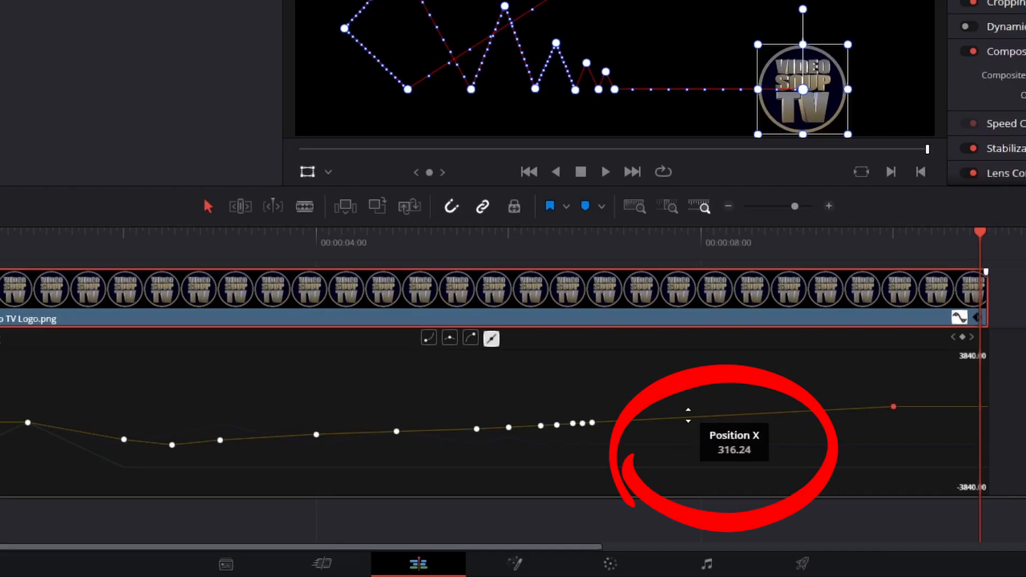
pyautogui.moveTo(688, 444)
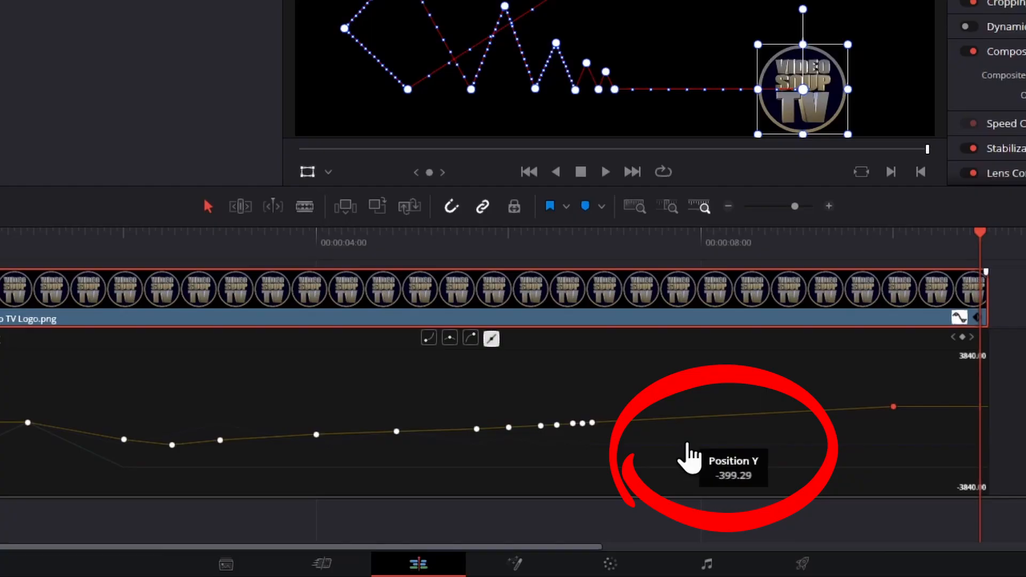
pyautogui.click(688, 443)
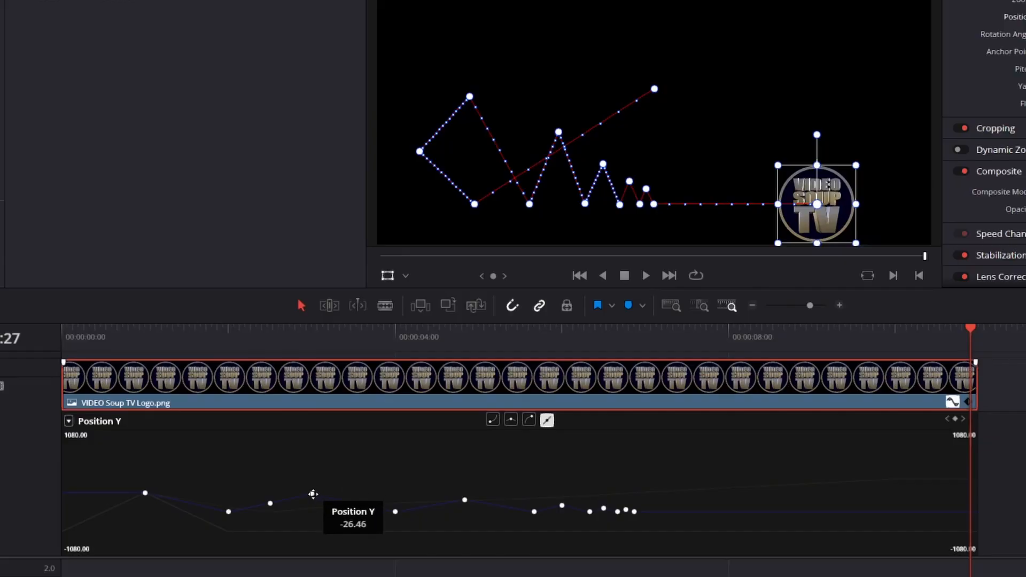
pyautogui.click(312, 493)
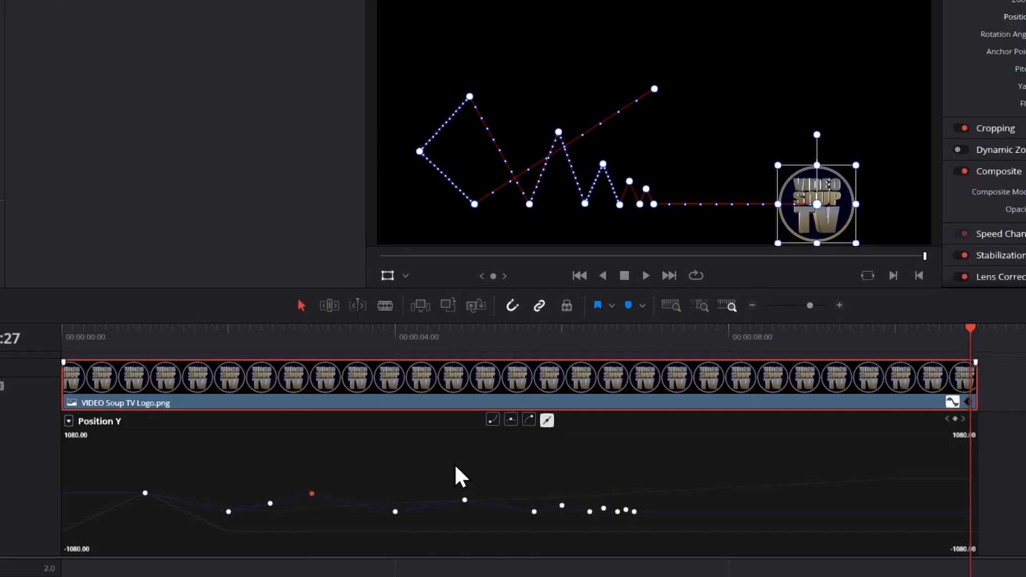
# - Try smoothing the selected Position Y keyframe and raising its incoming curve handle, and restore it to linear
pyautogui.click(511, 420)
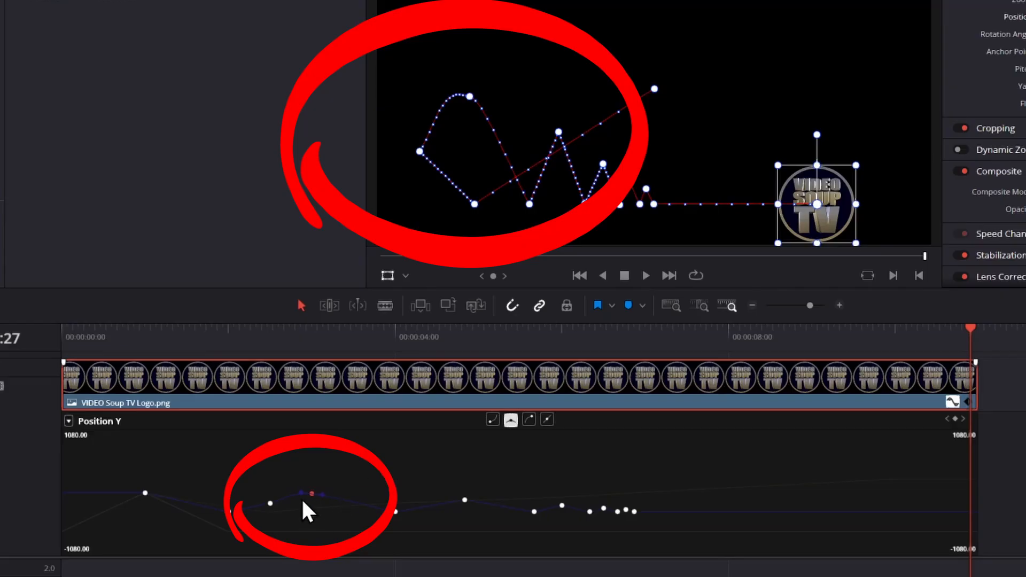
pyautogui.moveTo(301, 493); pyautogui.dragTo(300, 489)
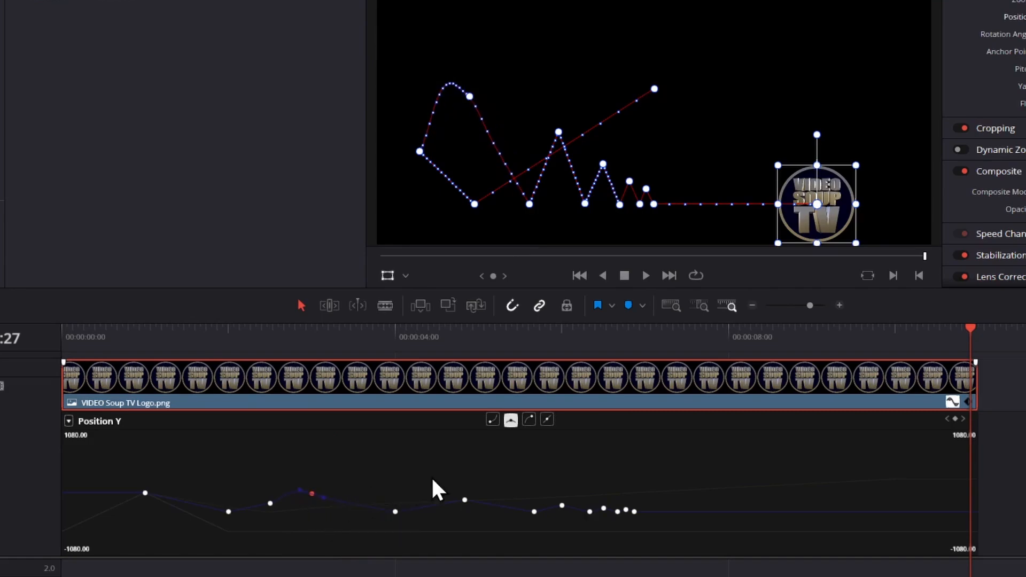
pyautogui.click(546, 420)
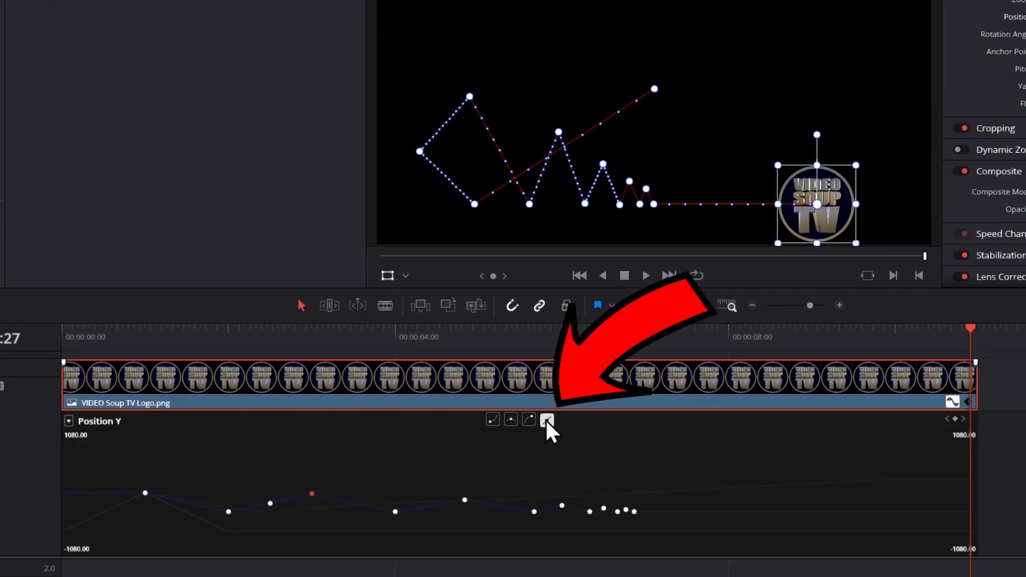
# - Smooth the Position Y keyframes at the bounce peaks, from 00:00:03:00 through to the last small bounce
pyautogui.click(510, 420)
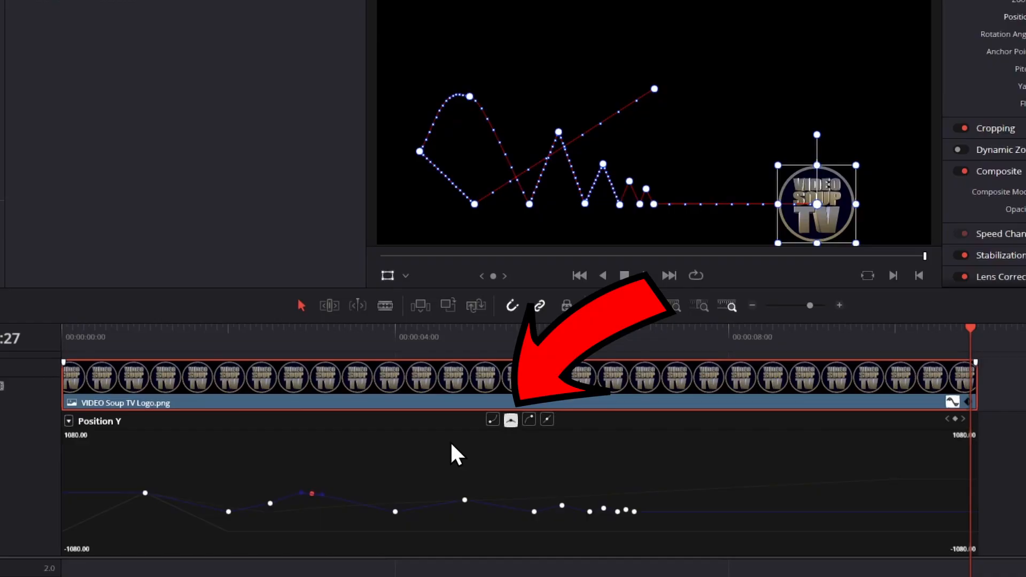
pyautogui.click(465, 499)
pyautogui.click(511, 420)
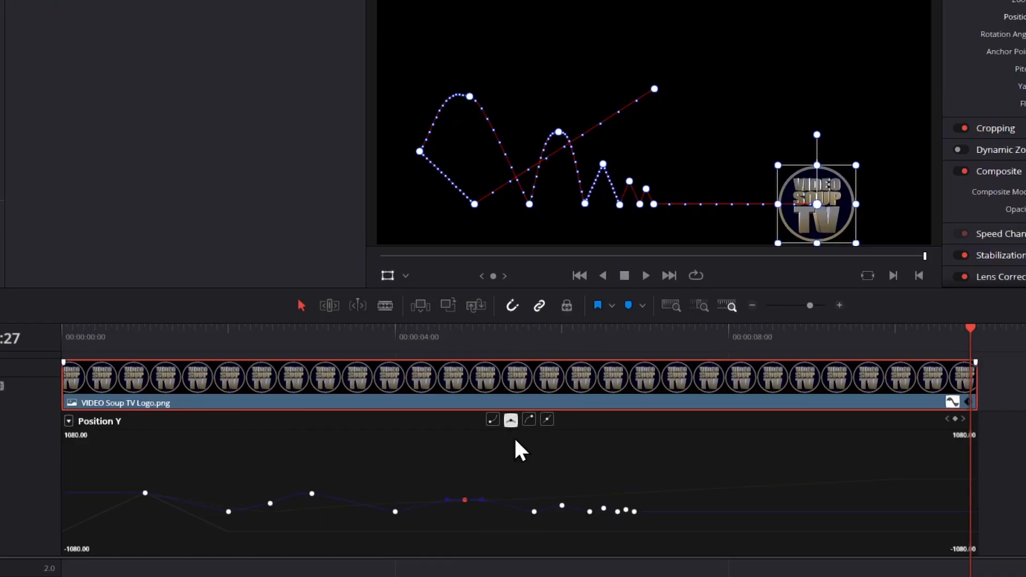
pyautogui.click(562, 505)
pyautogui.click(511, 420)
pyautogui.click(603, 508)
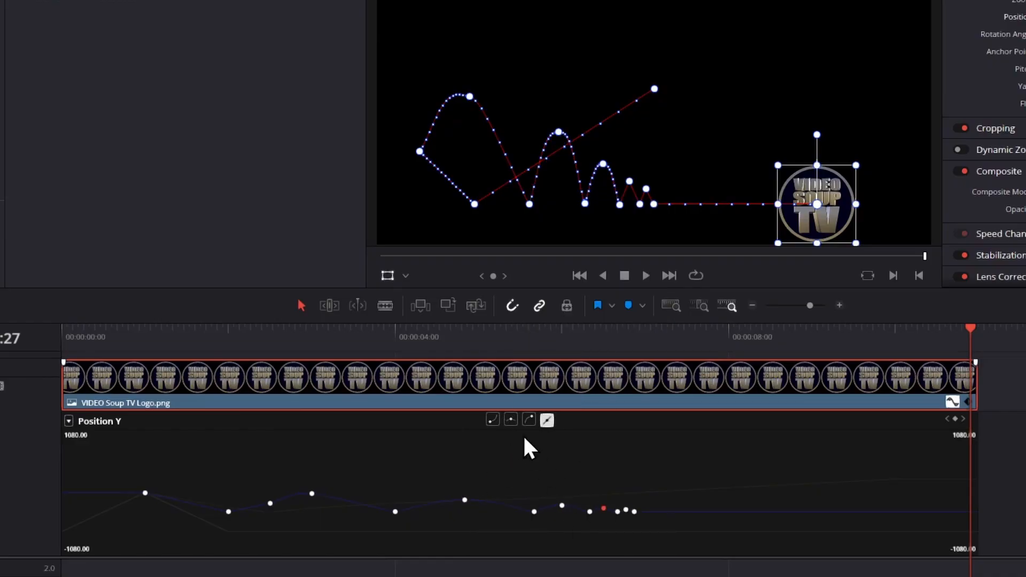
pyautogui.click(626, 509)
pyautogui.click(511, 420)
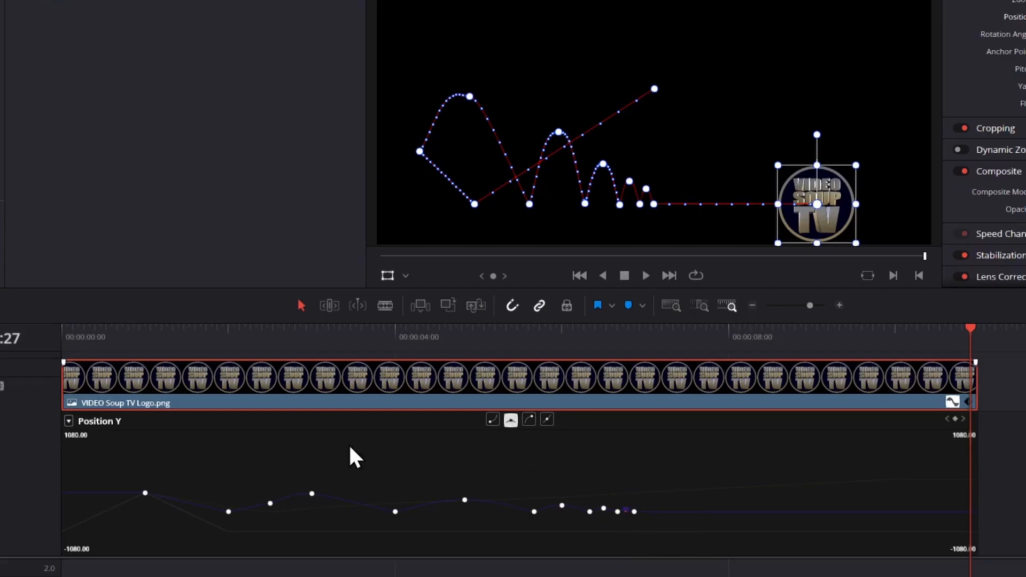
# - Play the timeline from the start to preview the smoothed bounce motion
pyautogui.press('Home')
pyautogui.press('space')
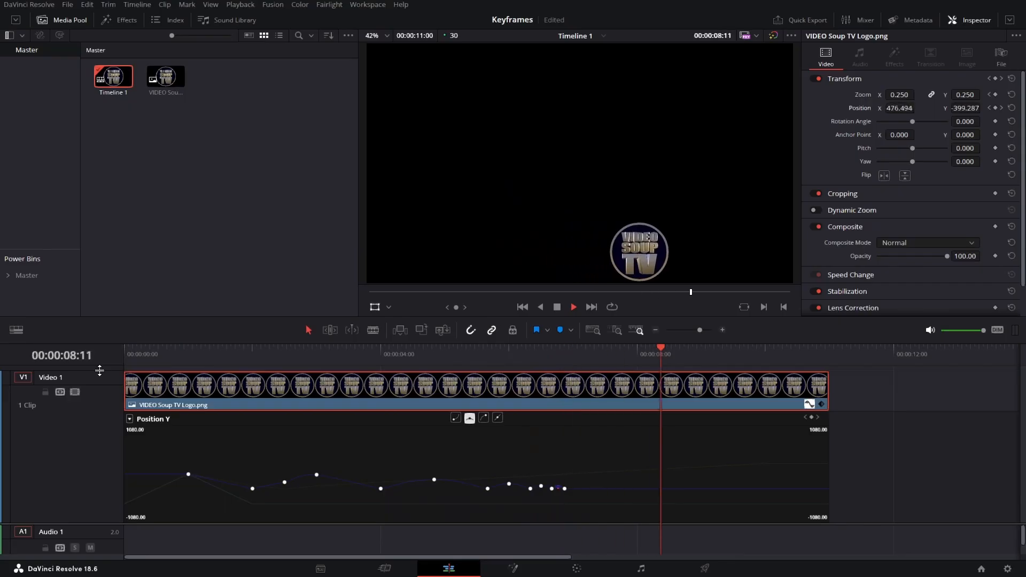
# - Add a Rotation Angle keyframe at 00:00:02:00, and set the angle to 18 at the position keyframe at 00:00:02:15
pyautogui.click(268, 354)
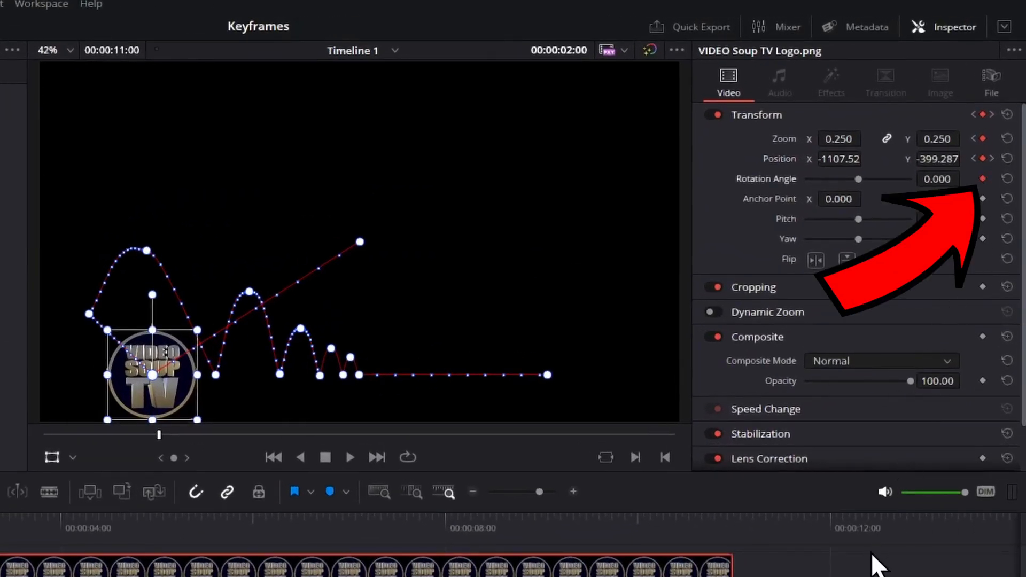
pyautogui.click(993, 160)
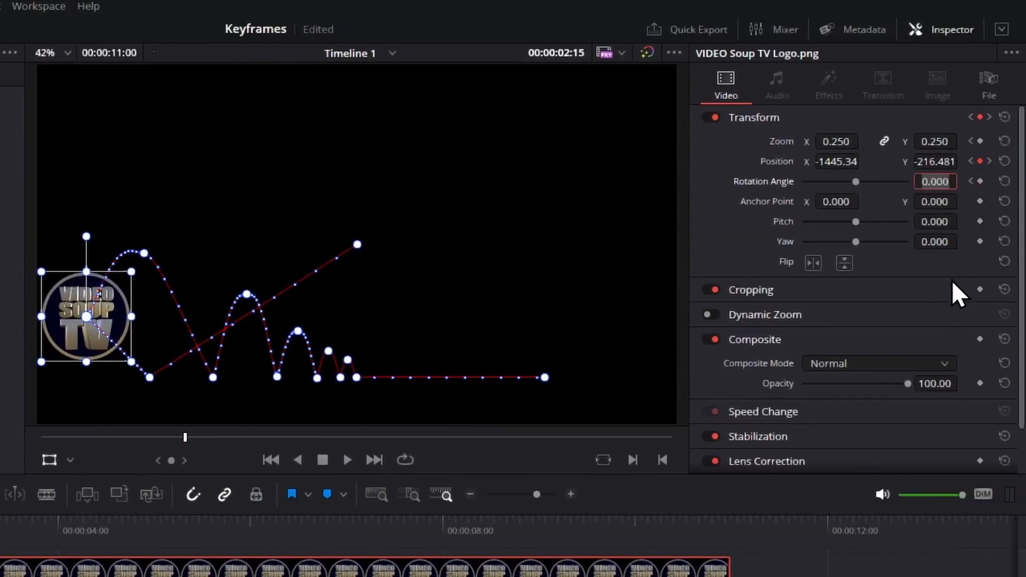
pyautogui.write('18')
pyautogui.press('Return')
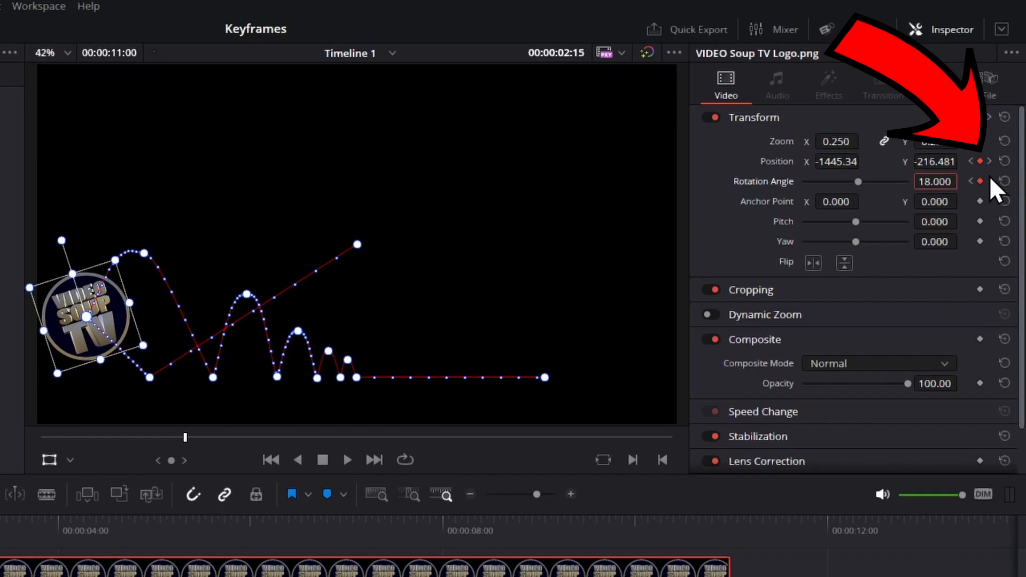
# - Set the logo's Rotation Angle to 108 at the 00:00:04:00 position keyframe and to 40 at 00:00:05:20
pyautogui.click(989, 161)
pyautogui.click(988, 161)
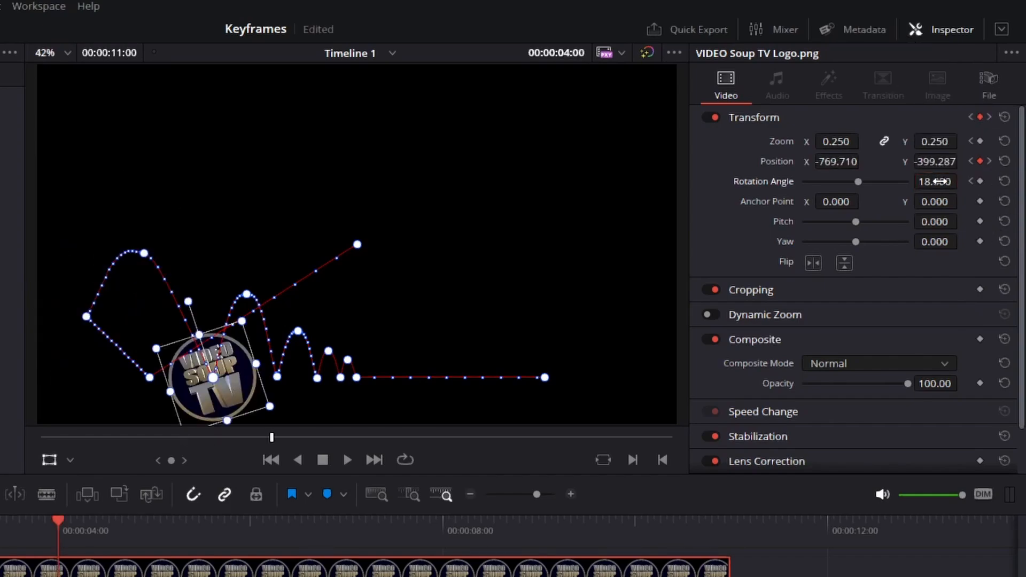
pyautogui.click(934, 181)
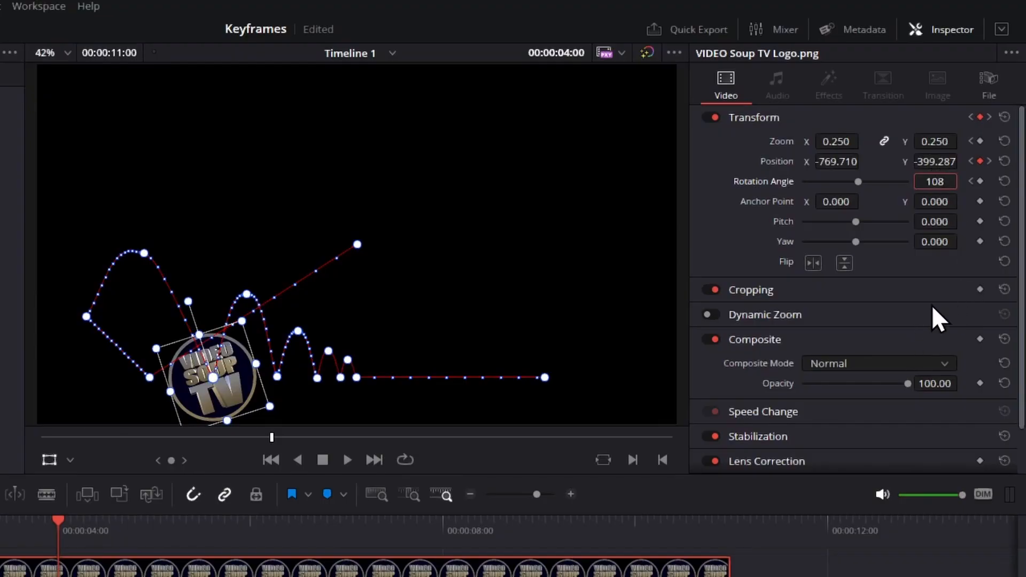
pyautogui.write('108')
pyautogui.press('Return')
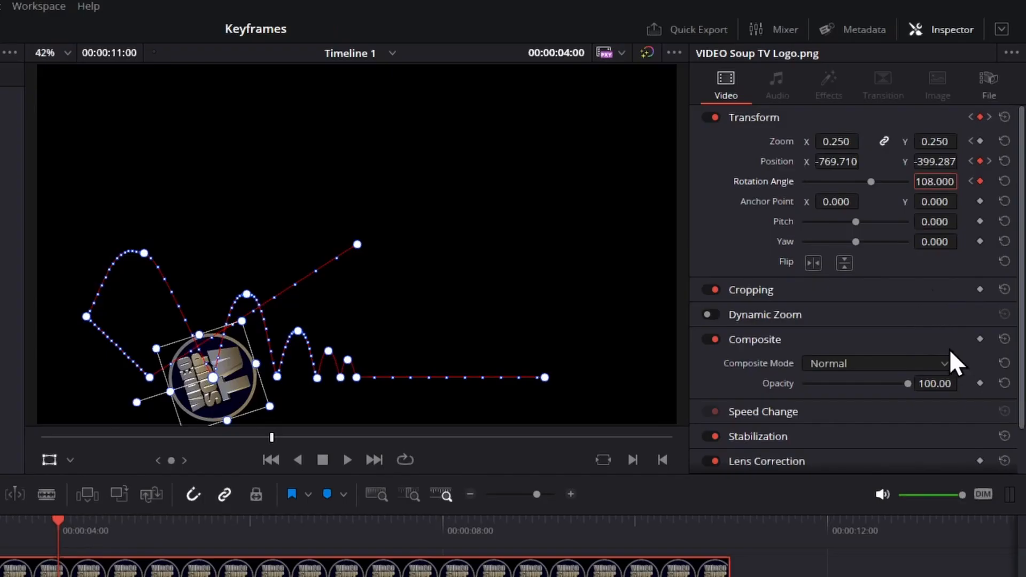
pyautogui.click(989, 161)
pyautogui.click(989, 161)
pyautogui.click(937, 183)
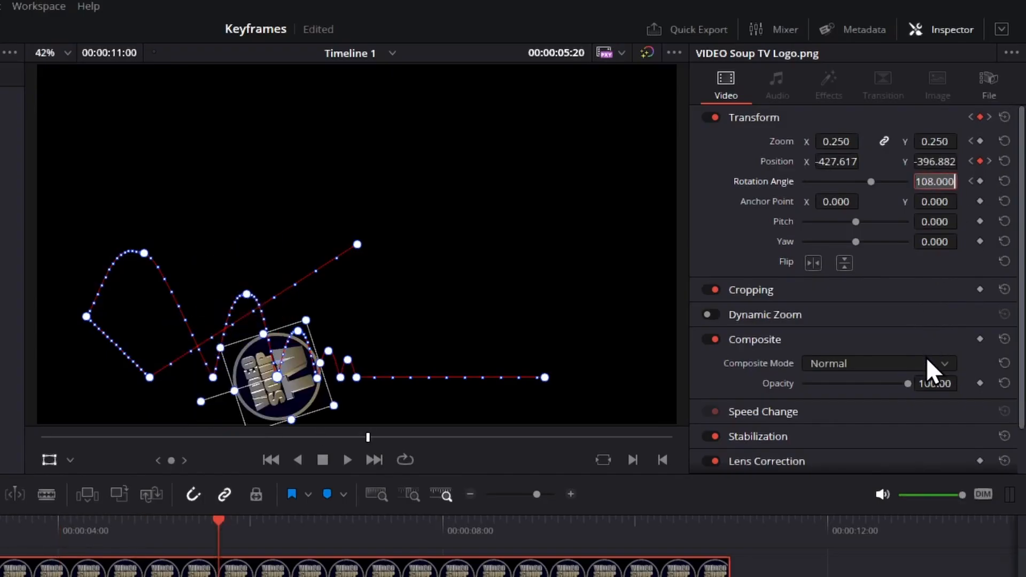
pyautogui.write('40')
pyautogui.press('Return')
# - Set the logo's Rotation Angle to -4 at the 00:00:06:10 position keyframe and to -104 at 00:00:06:20
pyautogui.click(989, 161)
pyautogui.click(989, 161)
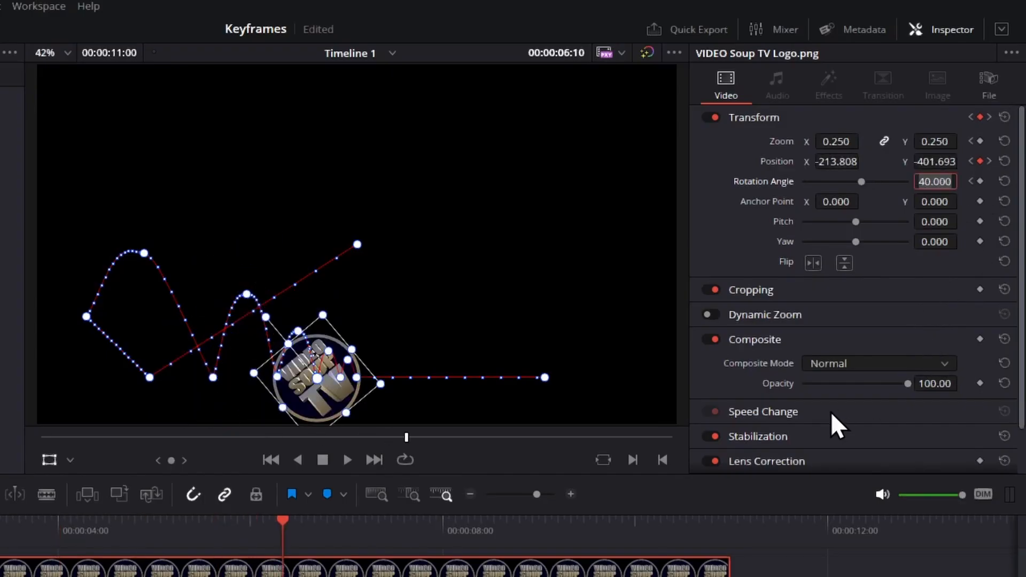
pyautogui.write('-4')
pyautogui.press('Return')
pyautogui.click(990, 162)
pyautogui.click(989, 161)
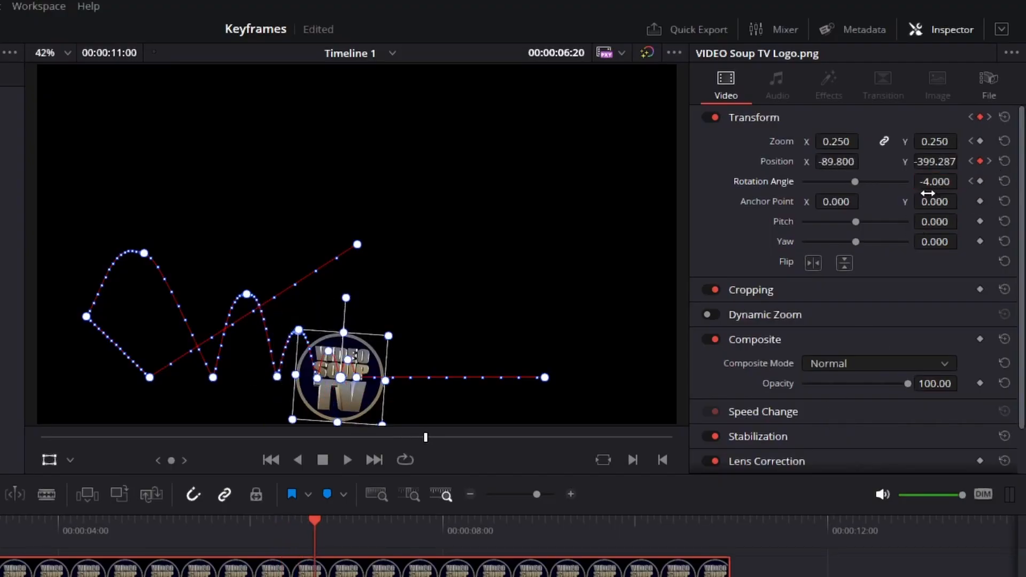
pyautogui.click(936, 182)
pyautogui.write('-104')
pyautogui.press('Return')
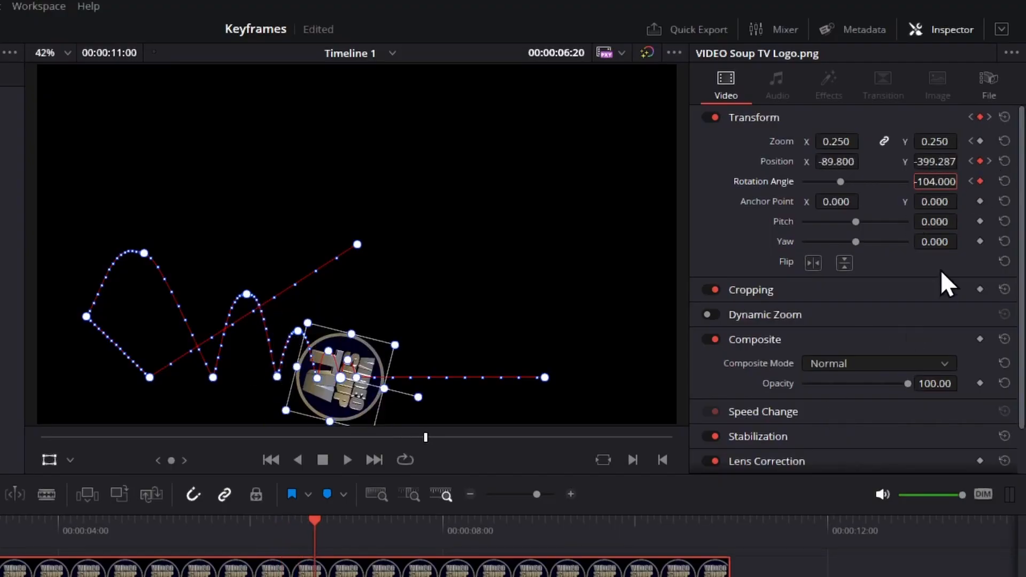
# - Set the logo's Rotation Angle to -156 at the 00:00:06:26 position keyframe and to -360 at 00:00:10:00
pyautogui.click(989, 162)
pyautogui.click(989, 161)
pyautogui.click(935, 182)
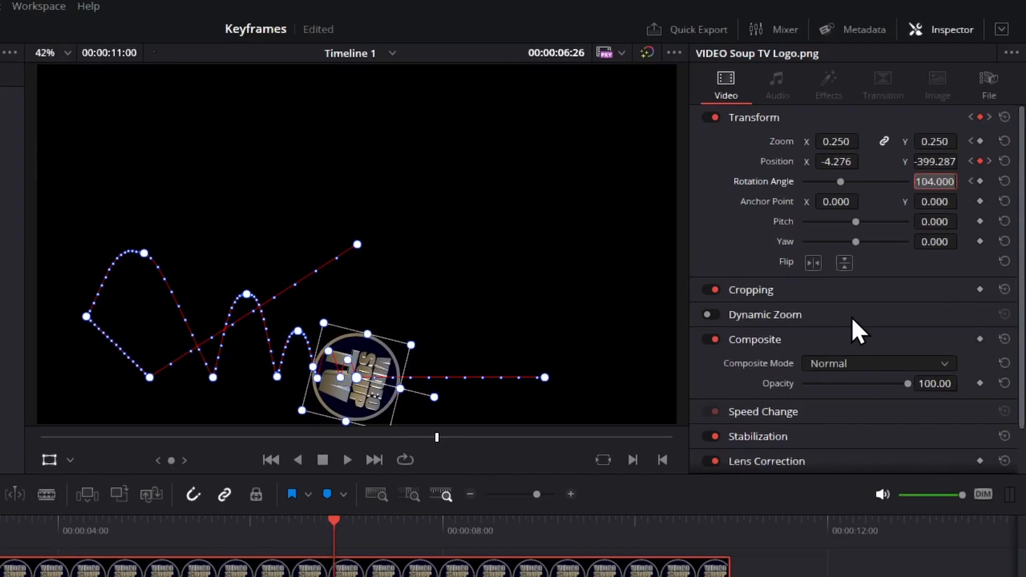
pyautogui.write('-156')
pyautogui.press('Return')
pyautogui.click(989, 161)
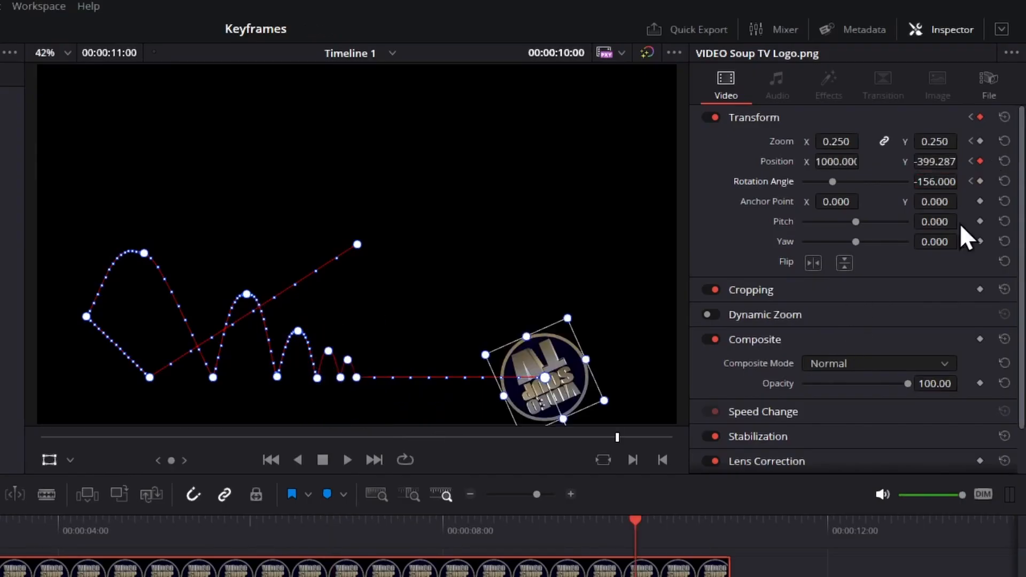
pyautogui.click(935, 181)
pyautogui.write('-360')
pyautogui.press('Return')
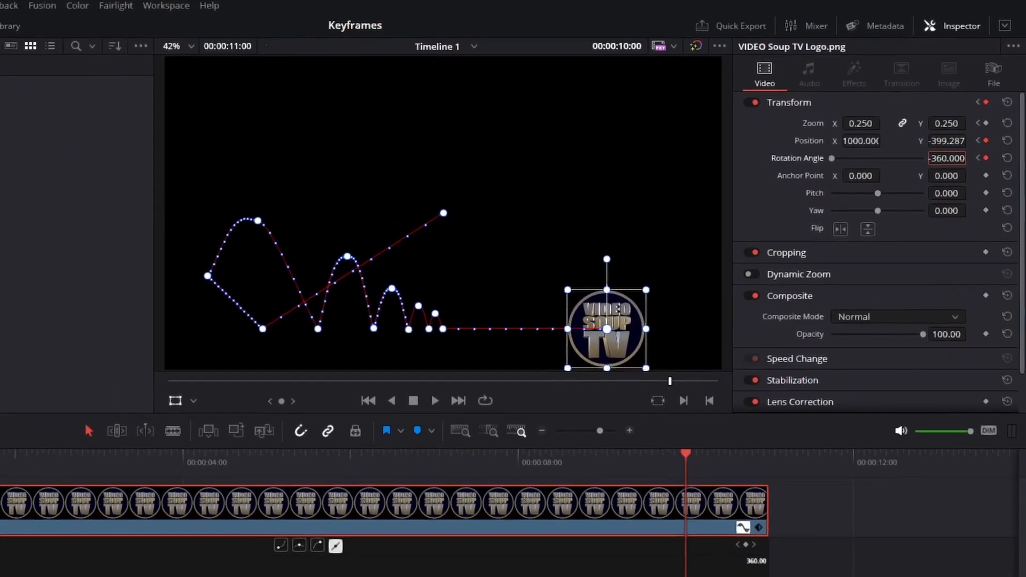
# - Play the timeline from the start to preview the logo's rotation along the bouncing path
pyautogui.press('Home')
pyautogui.press('space')
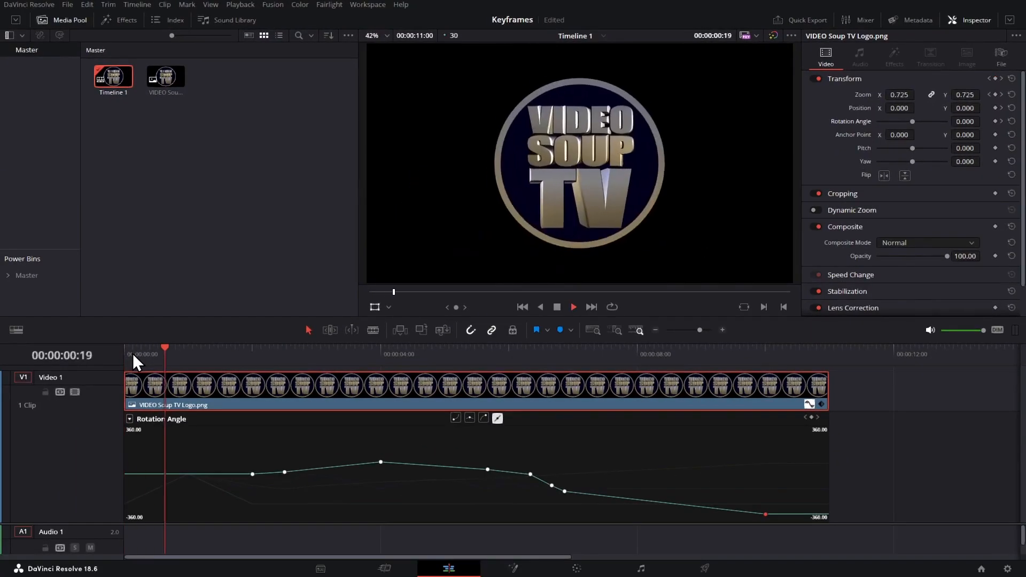